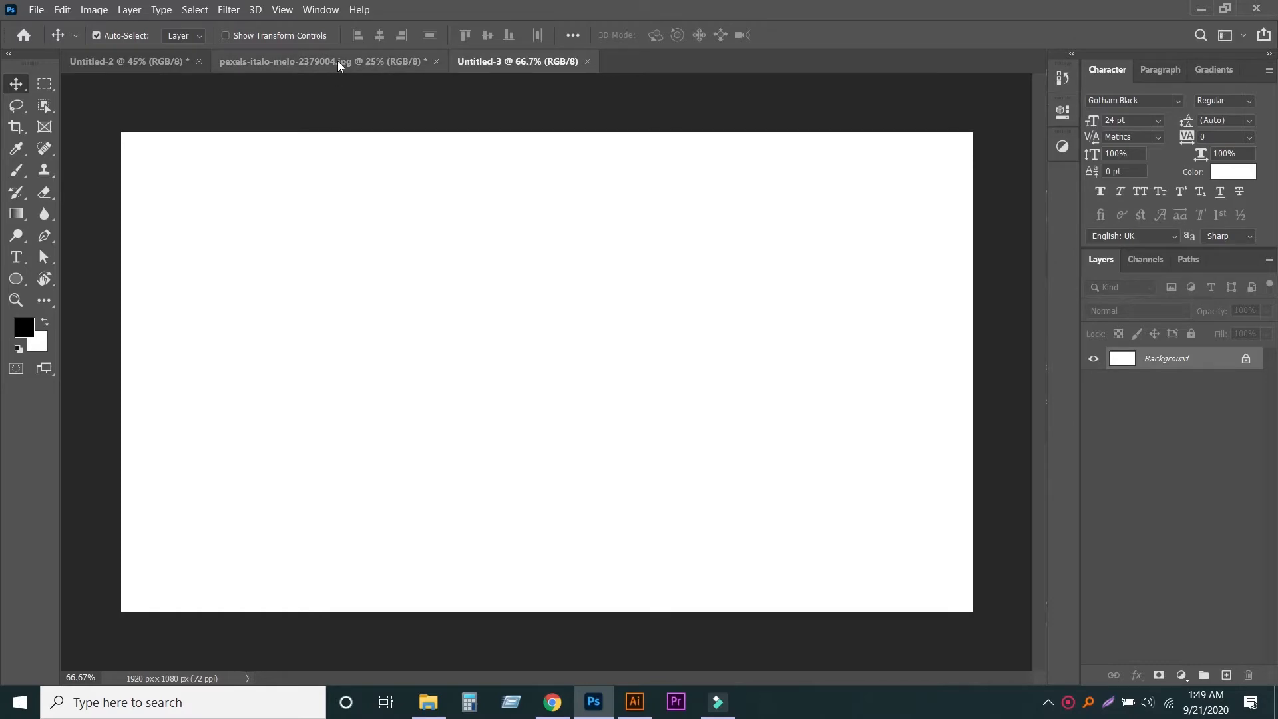
Copy the cut-out man from the open portrait photo into Untitled-3 and move him into view on the canvas
{"action": "left_click", "coordinate": [337, 61]}
{"action": "left_click_drag", "start_coordinate": [544, 293], "coordinate": [536, 61]}
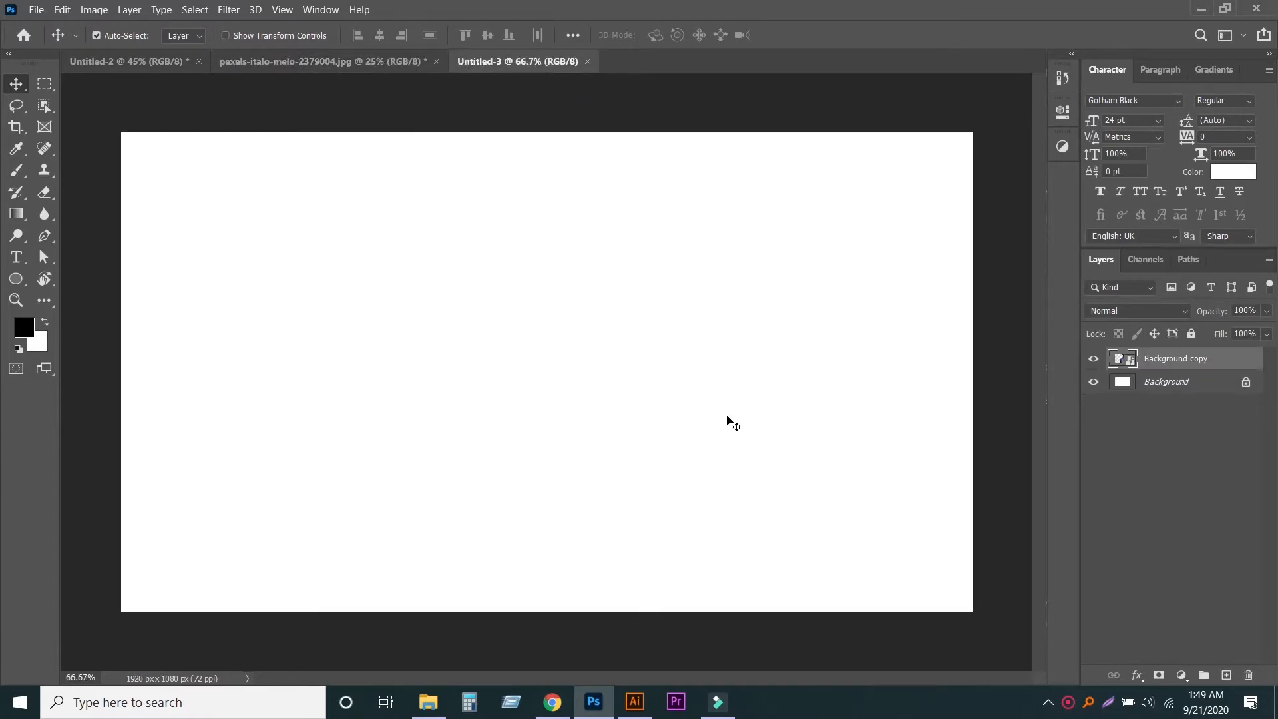
{"action": "left_click_drag", "start_coordinate": [727, 416], "coordinate": [719, 411]}
{"action": "left_click_drag", "start_coordinate": [647, 379], "coordinate": [681, 543]}
Scale the cut-out man down and position him on the right half of the canvas with his head just below the top edge
{"action": "key", "text": "ctrl+t"}
{"action": "left_click_drag", "start_coordinate": [393, 571], "coordinate": [747, 571]}
{"action": "left_click_drag", "start_coordinate": [867, 516], "coordinate": [731, 382]}
{"action": "key", "text": "Return"}
{"action": "mouse_move", "coordinate": [707, 430]}
{"action": "left_mouse_down"}
{"action": "mouse_move", "coordinate": [684, 411]}
{"action": "mouse_move", "coordinate": [697, 417]}
{"action": "left_mouse_up"}
{"action": "key", "text": "ctrl+t"}
{"action": "left_click_drag", "start_coordinate": [575, 412], "coordinate": [603, 402]}
{"action": "mouse_move", "coordinate": [715, 442]}
{"action": "left_mouse_down"}
{"action": "mouse_move", "coordinate": [711, 414]}
{"action": "mouse_move", "coordinate": [719, 423]}
{"action": "left_mouse_up"}
{"action": "key", "text": "Return"}
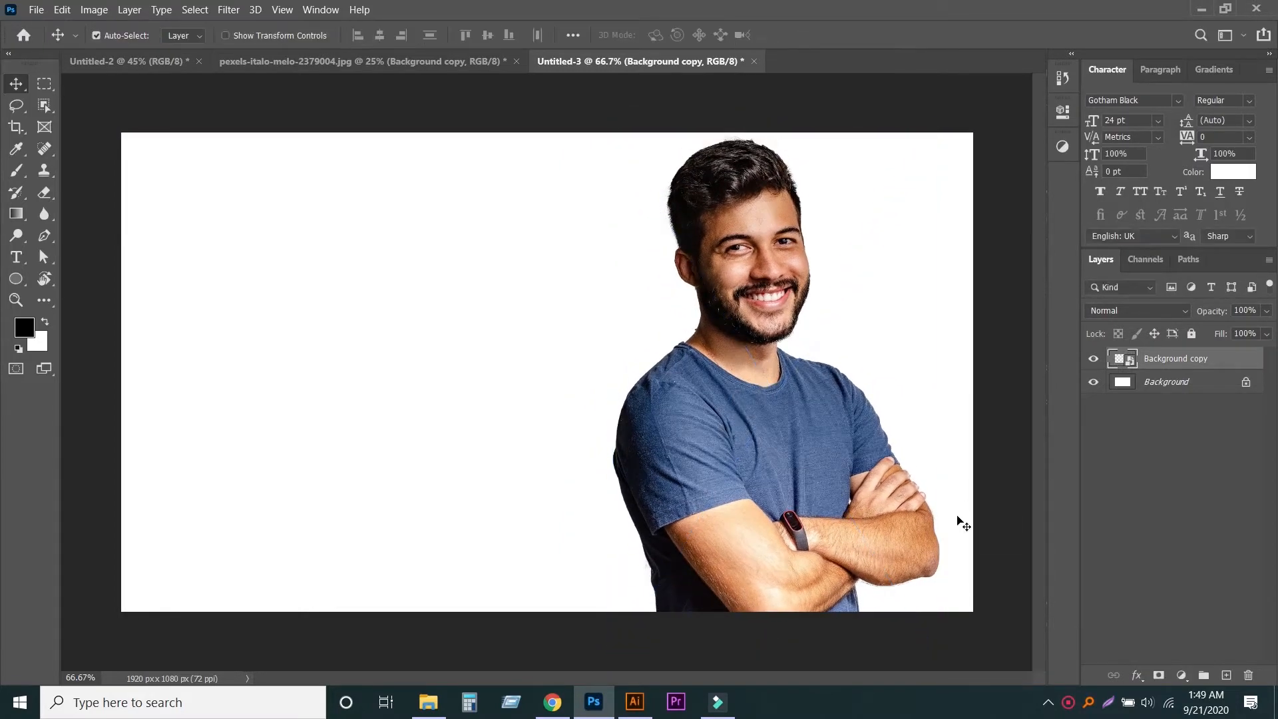
Select the Background layer and open the desk photo from the youtube thumbnails folder in Download on drive D
{"action": "left_click", "coordinate": [1205, 388]}
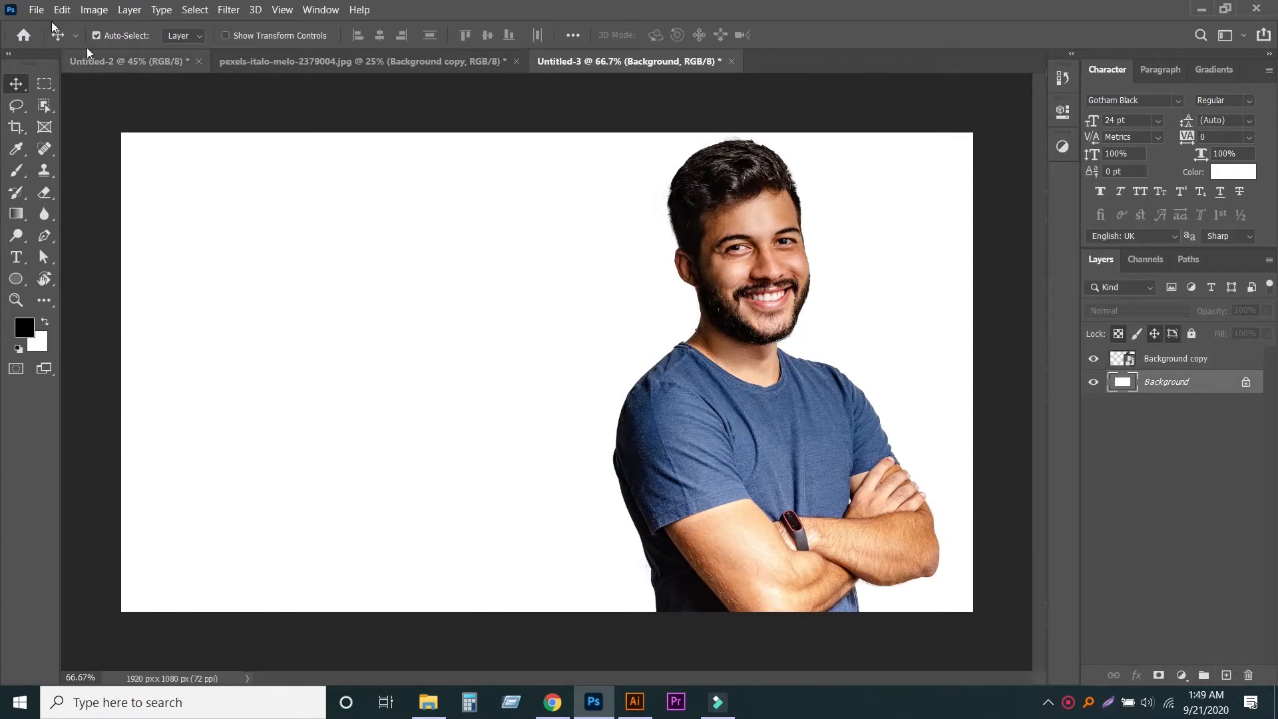
{"action": "left_click", "coordinate": [36, 10]}
{"action": "key", "text": "Escape"}
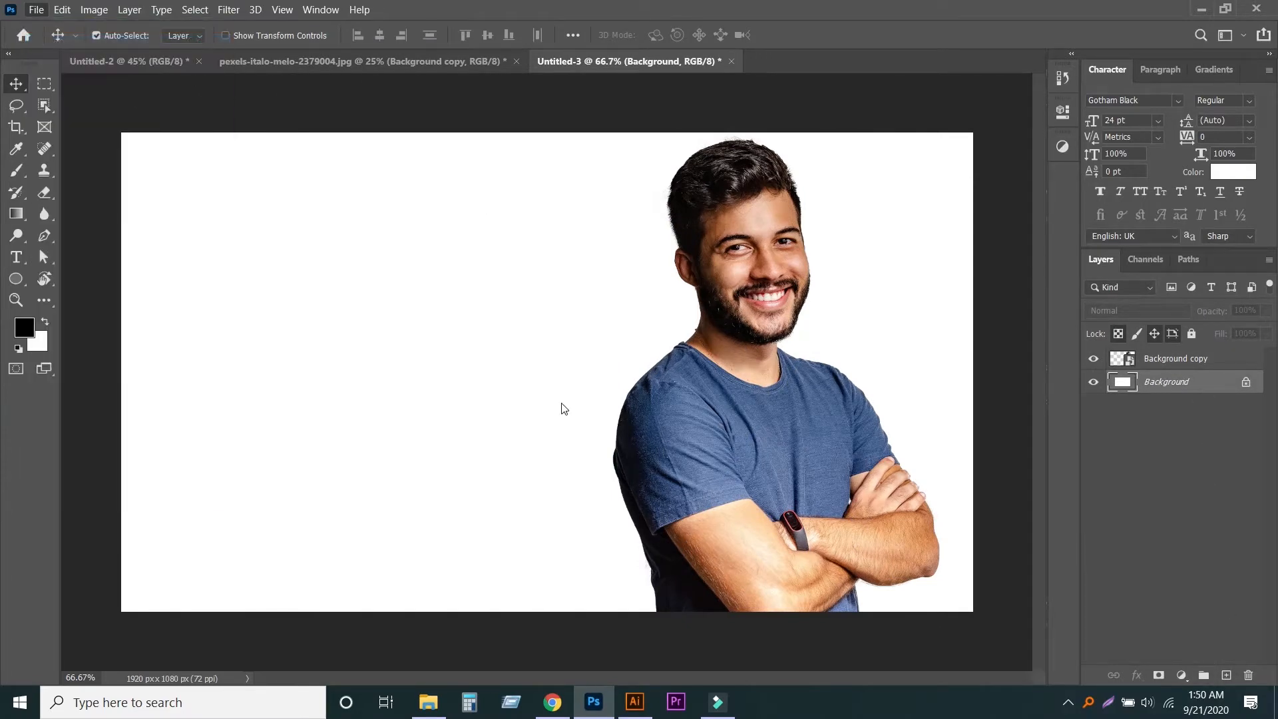
{"action": "key", "text": "ctrl+o"}
{"action": "left_click", "coordinate": [79, 283]}
{"action": "left_click_drag", "start_coordinate": [349, 11], "coordinate": [560, 167]}
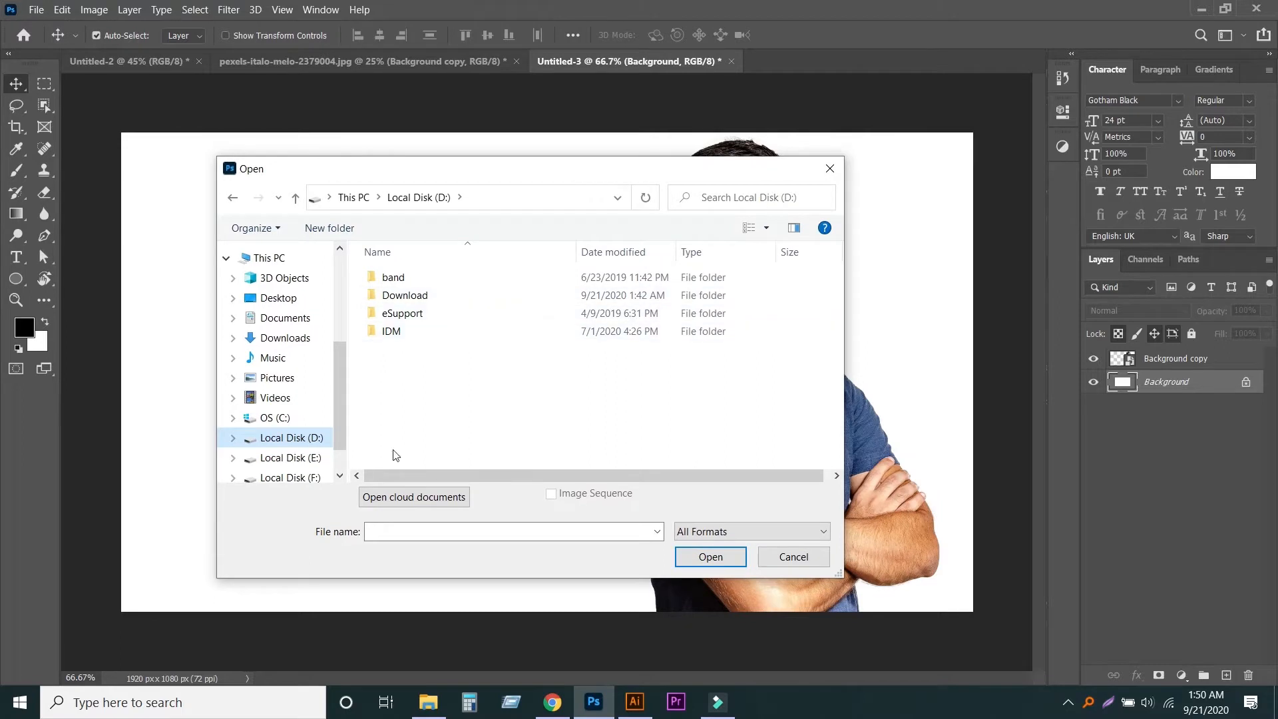
{"action": "double_click", "coordinate": [420, 295]}
{"action": "double_click", "coordinate": [498, 292]}
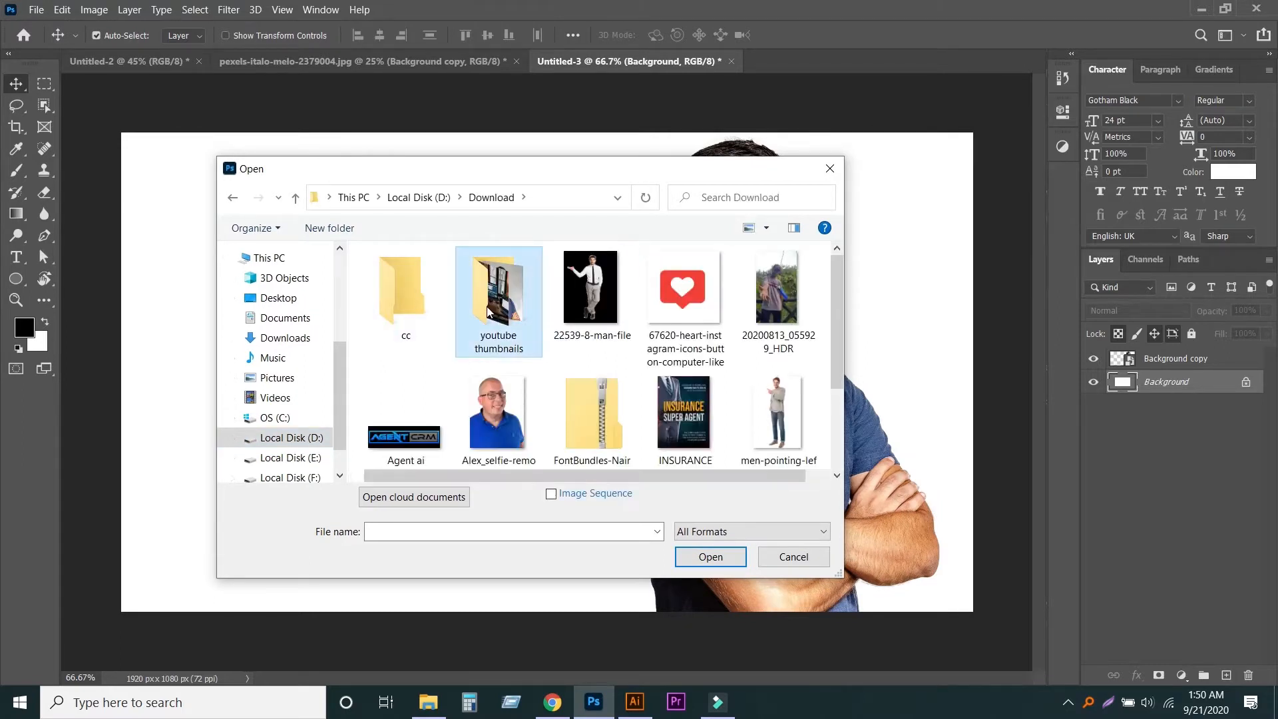
{"action": "left_click", "coordinate": [500, 303]}
{"action": "left_click", "coordinate": [732, 557]}
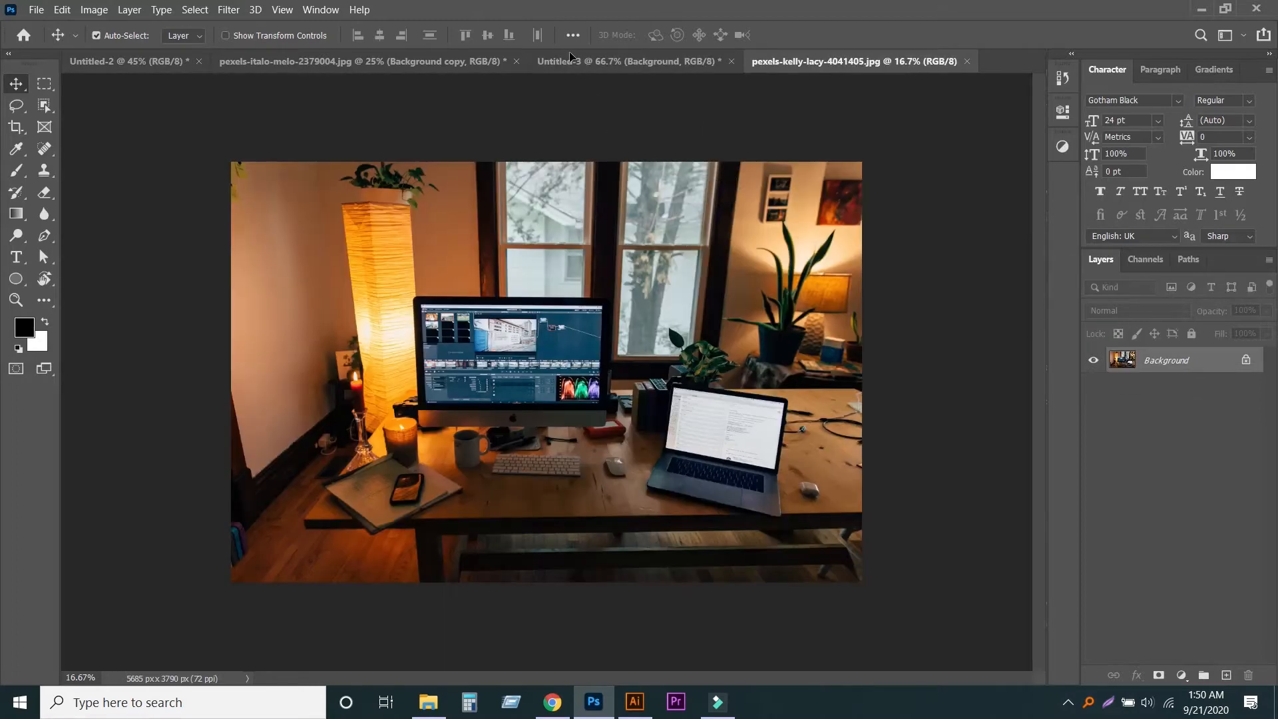
Copy the desk photo into Untitled-3 as a layer between the cut-out man and the Background
{"action": "left_click_drag", "start_coordinate": [569, 65], "coordinate": [549, 385]}
{"action": "key", "text": "ctrl+t"}
{"action": "scroll", "coordinate": [382, 402], "scroll_direction": "down", "scroll_amount": 5}
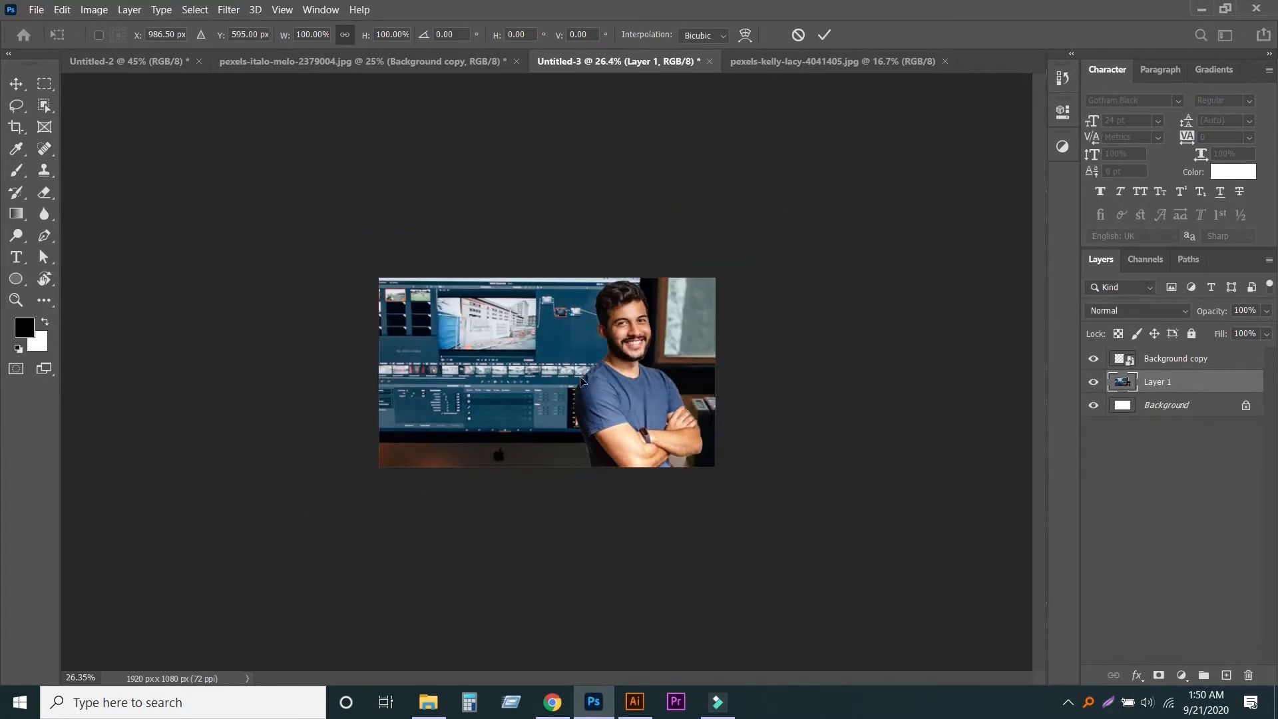
{"action": "left_click", "coordinate": [825, 34]}
{"action": "left_click_drag", "start_coordinate": [506, 389], "coordinate": [516, 389]}
Scale the desk photo to 35.60% and position it to fill the canvas behind the man
{"action": "key", "text": "ctrl+t"}
{"action": "scroll", "coordinate": [181, 402], "scroll_direction": "down", "scroll_amount": 1}
{"action": "left_click_drag", "start_coordinate": [146, 381], "coordinate": [525, 380]}
{"action": "left_click_drag", "start_coordinate": [664, 374], "coordinate": [484, 377]}
{"action": "left_click_drag", "start_coordinate": [344, 380], "coordinate": [490, 382]}
{"action": "left_click_drag", "start_coordinate": [408, 380], "coordinate": [453, 383]}
{"action": "left_click", "coordinate": [825, 34]}
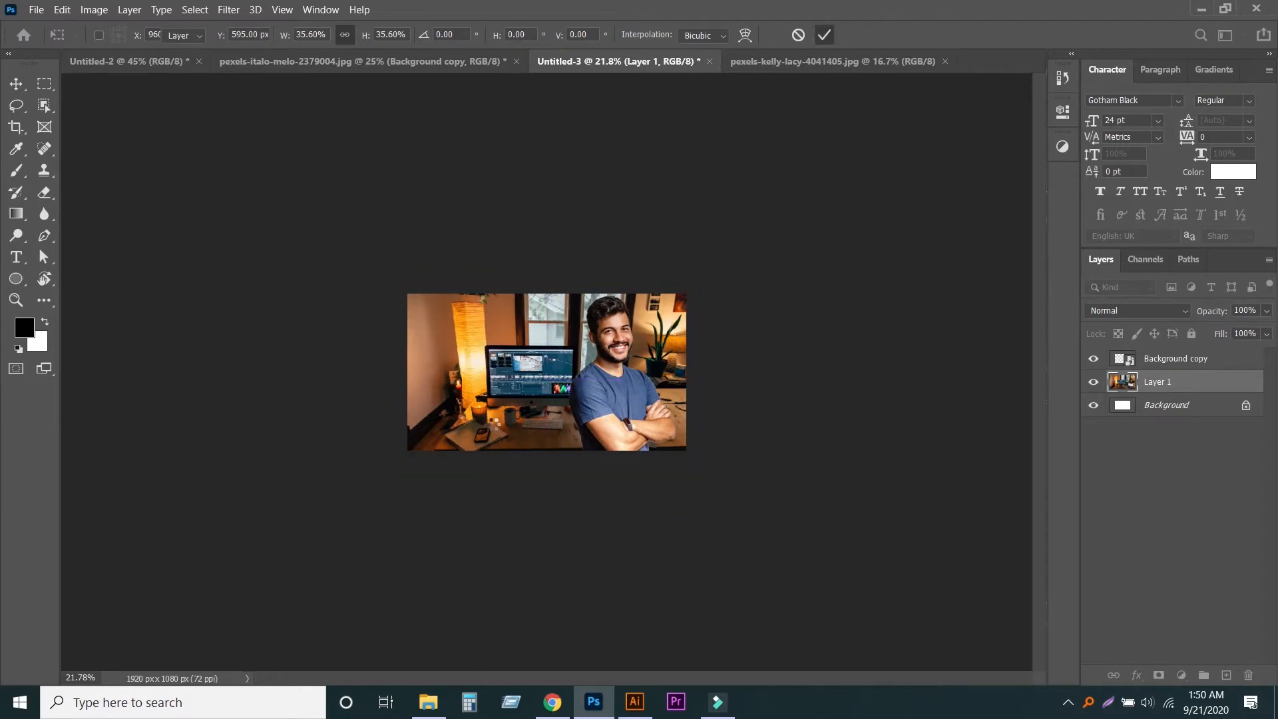
{"action": "scroll", "coordinate": [475, 419], "scroll_direction": "up", "scroll_amount": 5}
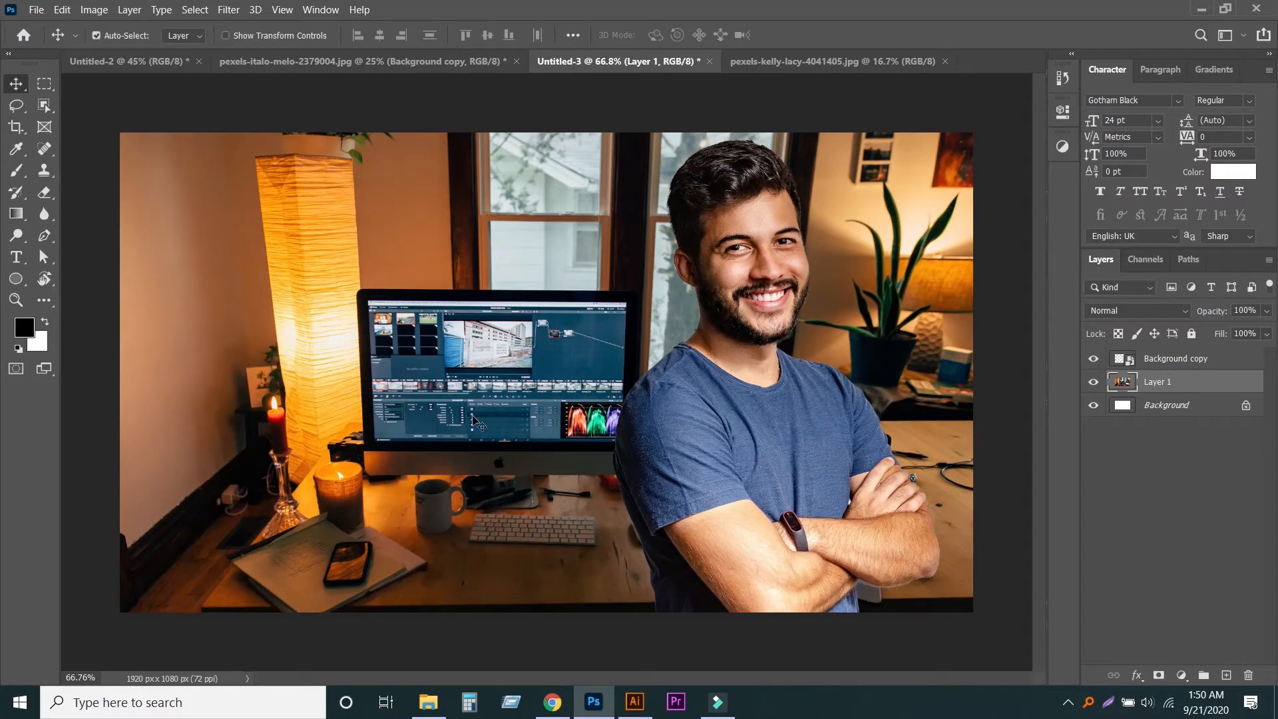
Add a Gradient Map adjustment above the desk photo using the Blue_13 preset from the Blues group
{"action": "left_click", "coordinate": [1181, 675]}
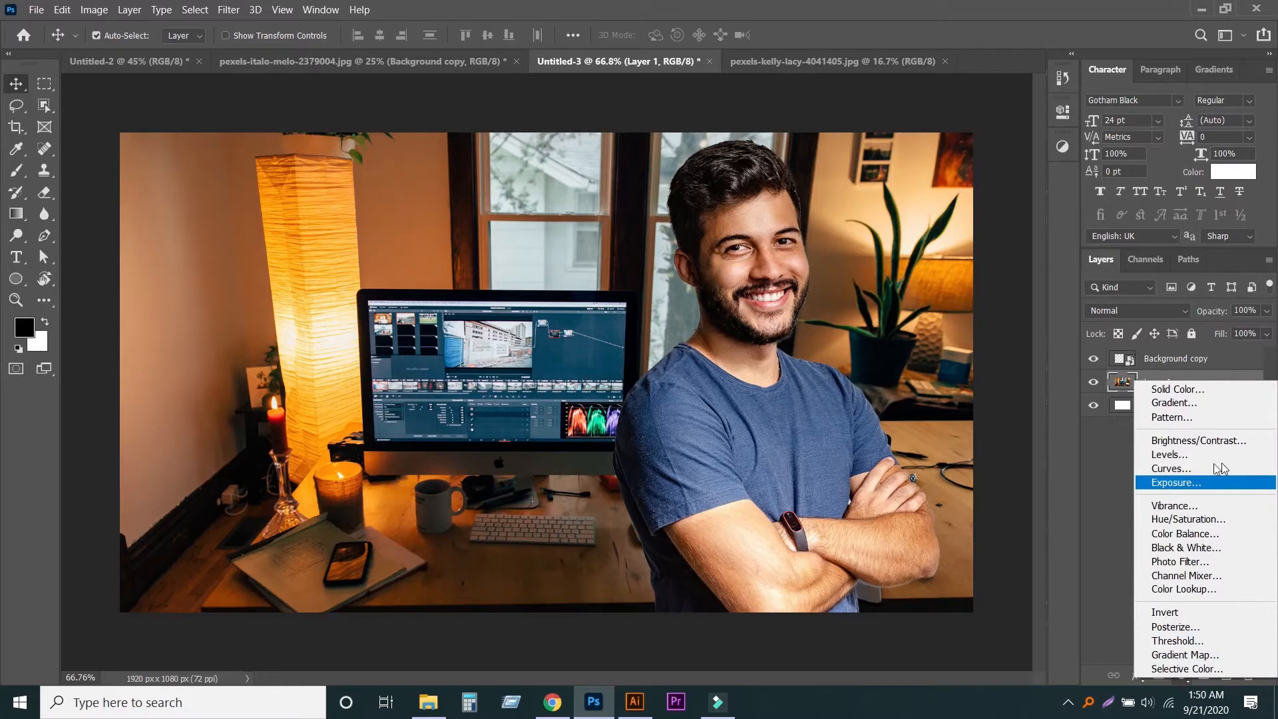
{"action": "left_click", "coordinate": [1210, 656]}
{"action": "left_click", "coordinate": [930, 168]}
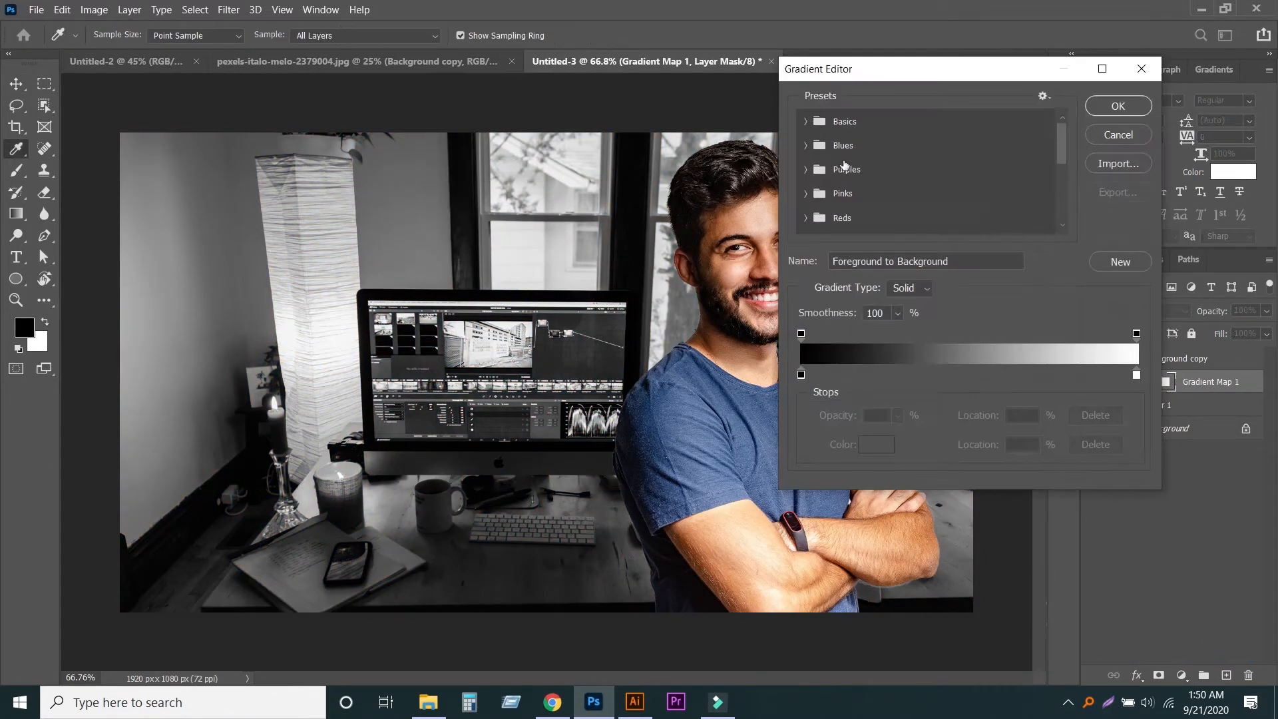
{"action": "left_click", "coordinate": [806, 145]}
{"action": "left_click", "coordinate": [933, 174]}
{"action": "left_click", "coordinate": [937, 197]}
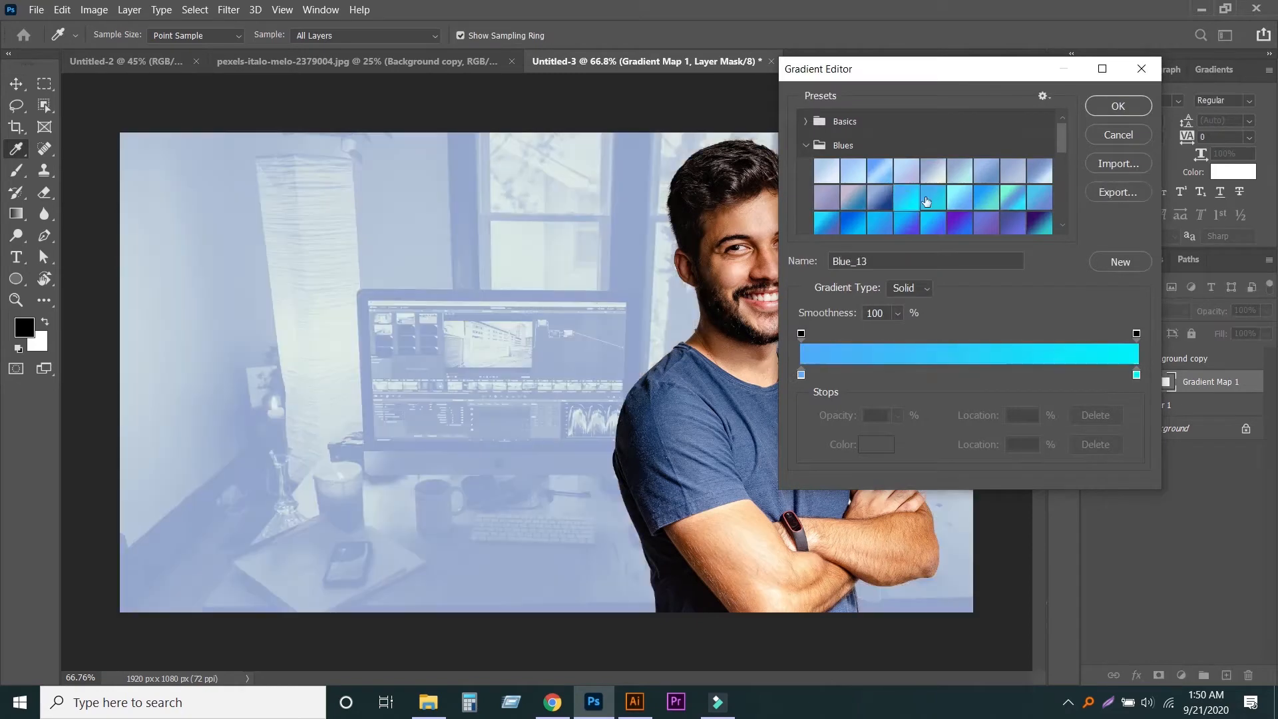
{"action": "left_click", "coordinate": [908, 201]}
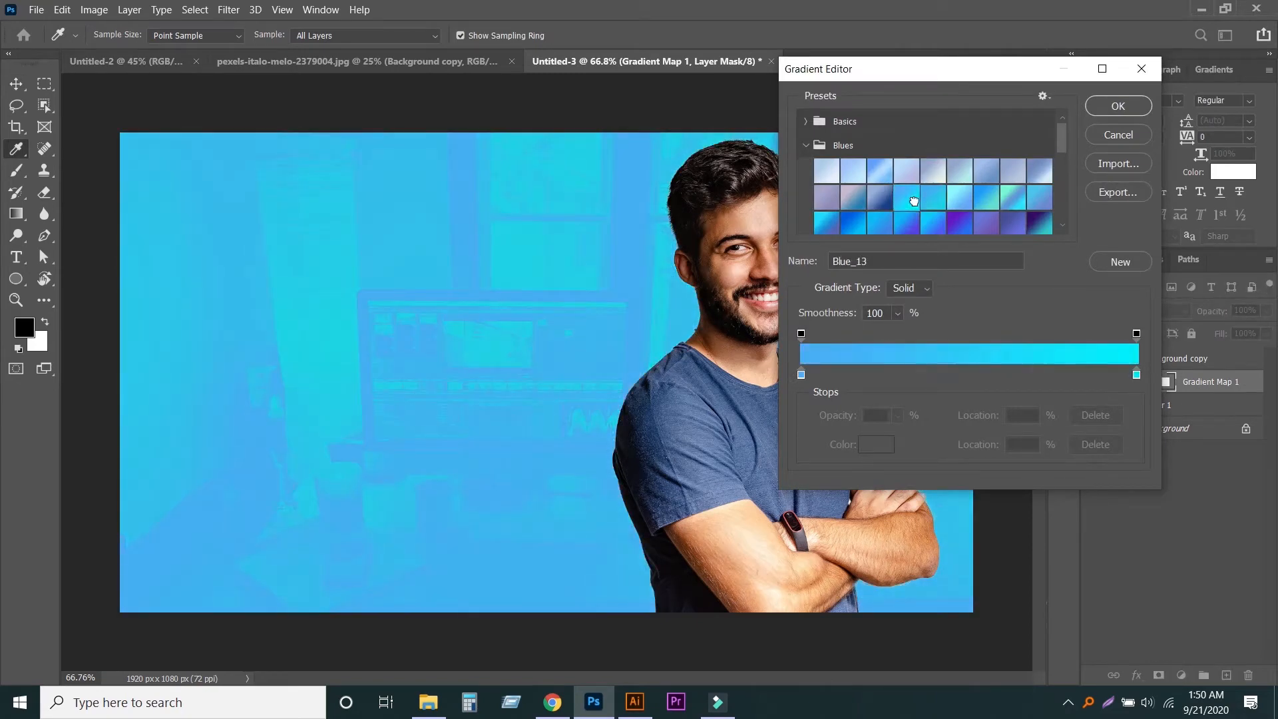
{"action": "left_click", "coordinate": [952, 202]}
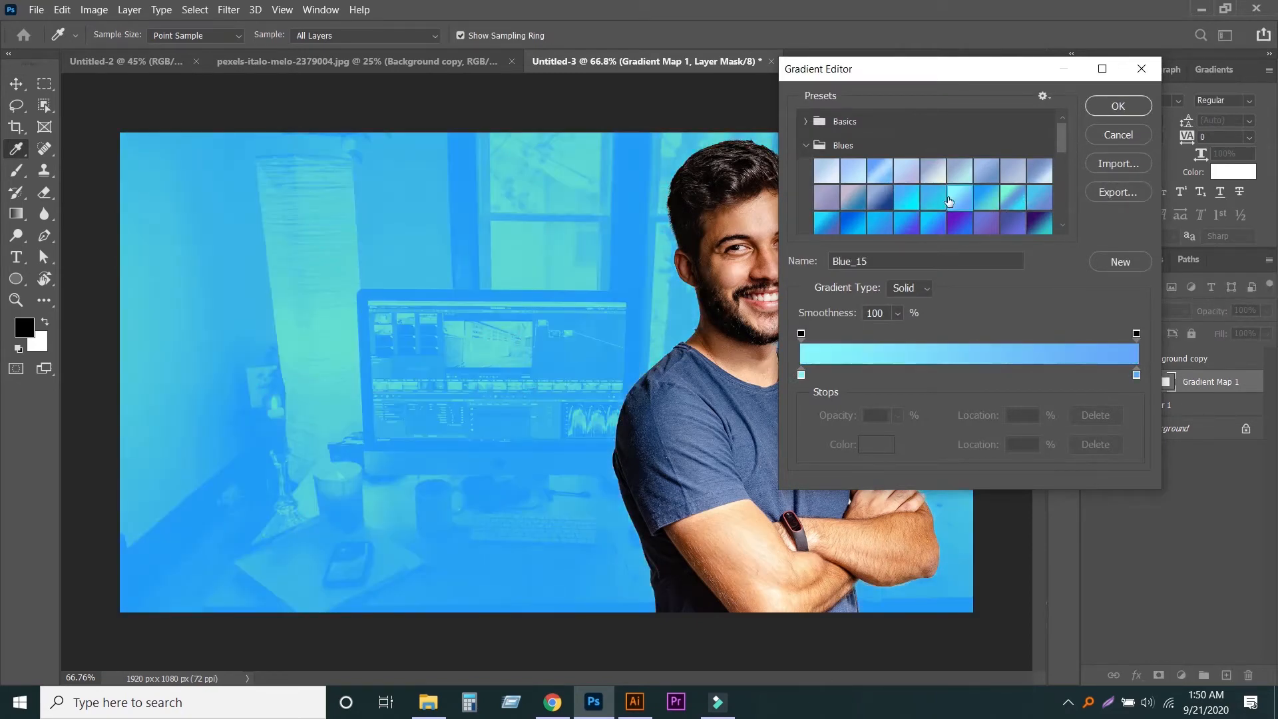
{"action": "left_click", "coordinate": [883, 174]}
{"action": "left_click", "coordinate": [846, 173]}
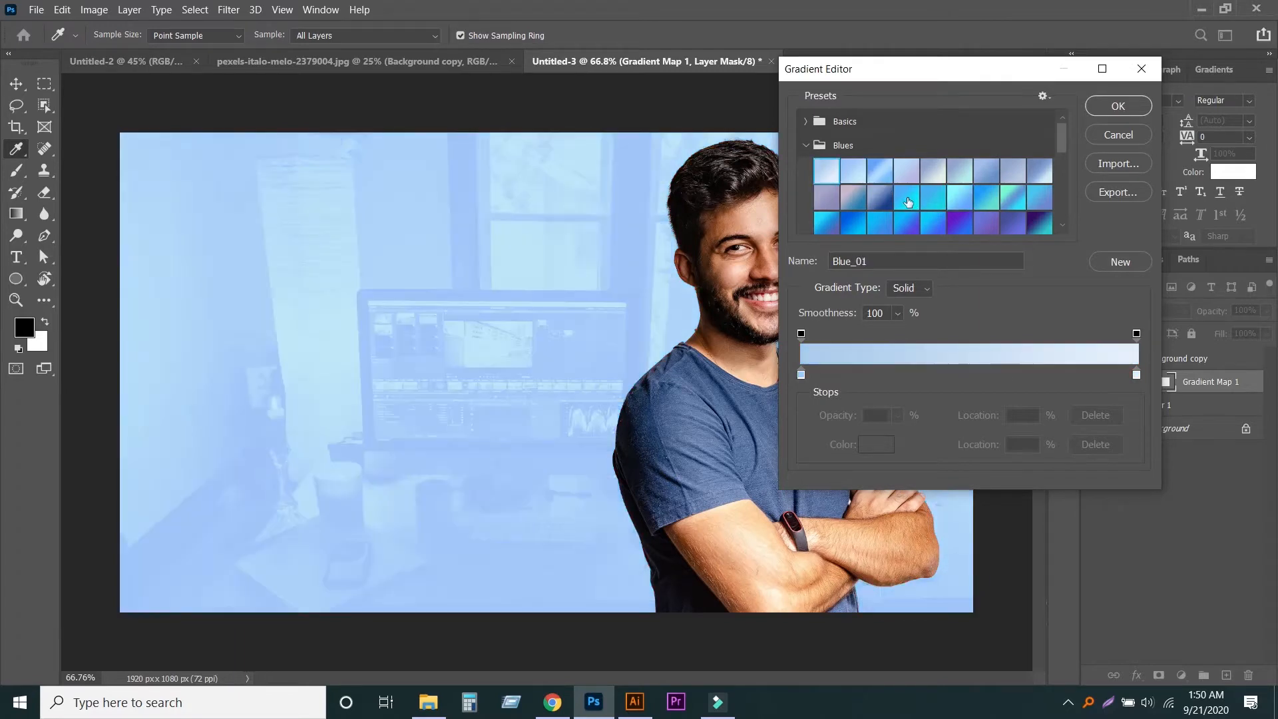
{"action": "left_click", "coordinate": [907, 200]}
{"action": "left_click", "coordinate": [1135, 107]}
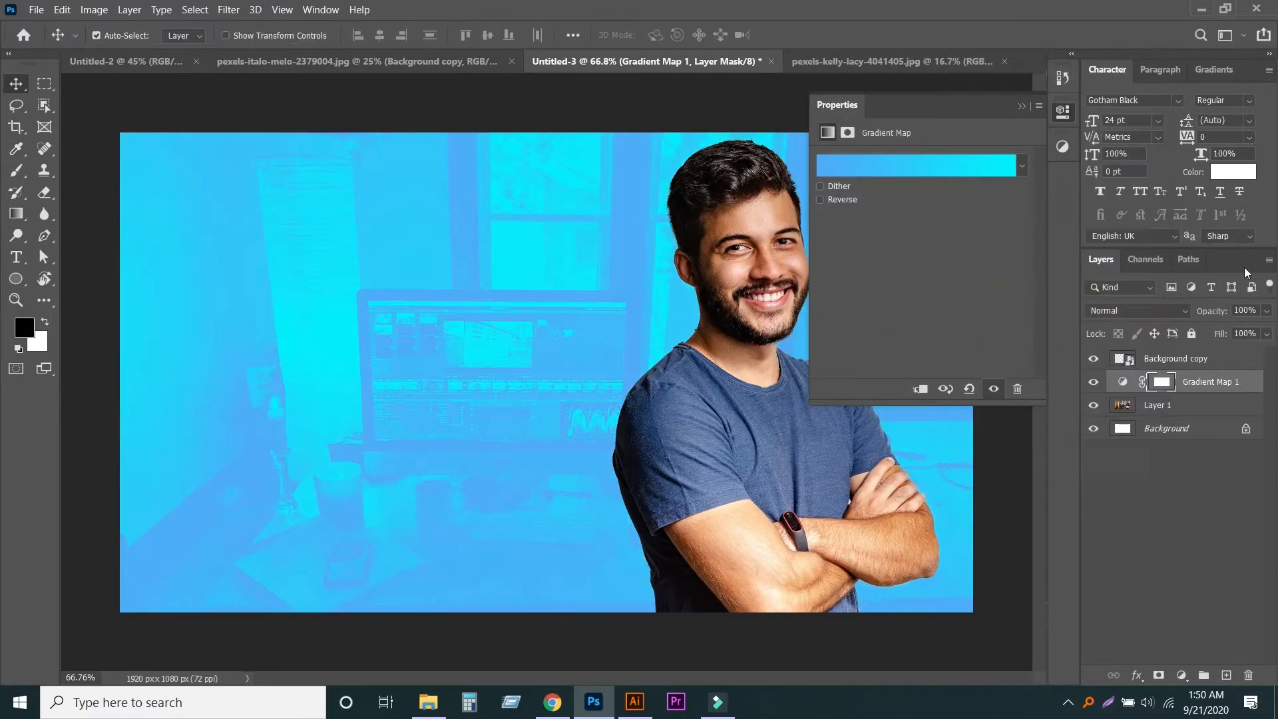
Set the Gradient Map layer's opacity to 77%
{"action": "left_click_drag", "start_coordinate": [1228, 329], "coordinate": [1239, 326]}
{"action": "left_click", "coordinate": [1023, 105]}
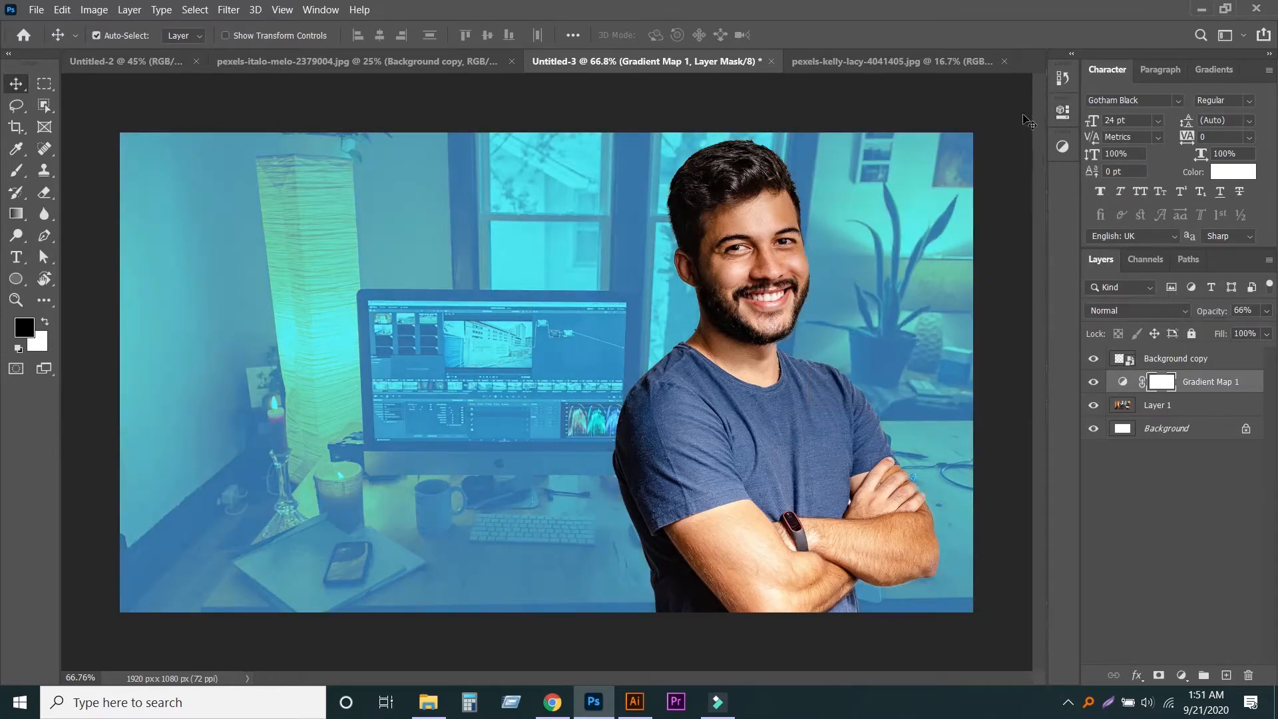
{"action": "left_click", "coordinate": [1211, 314]}
{"action": "type", "text": "70"}
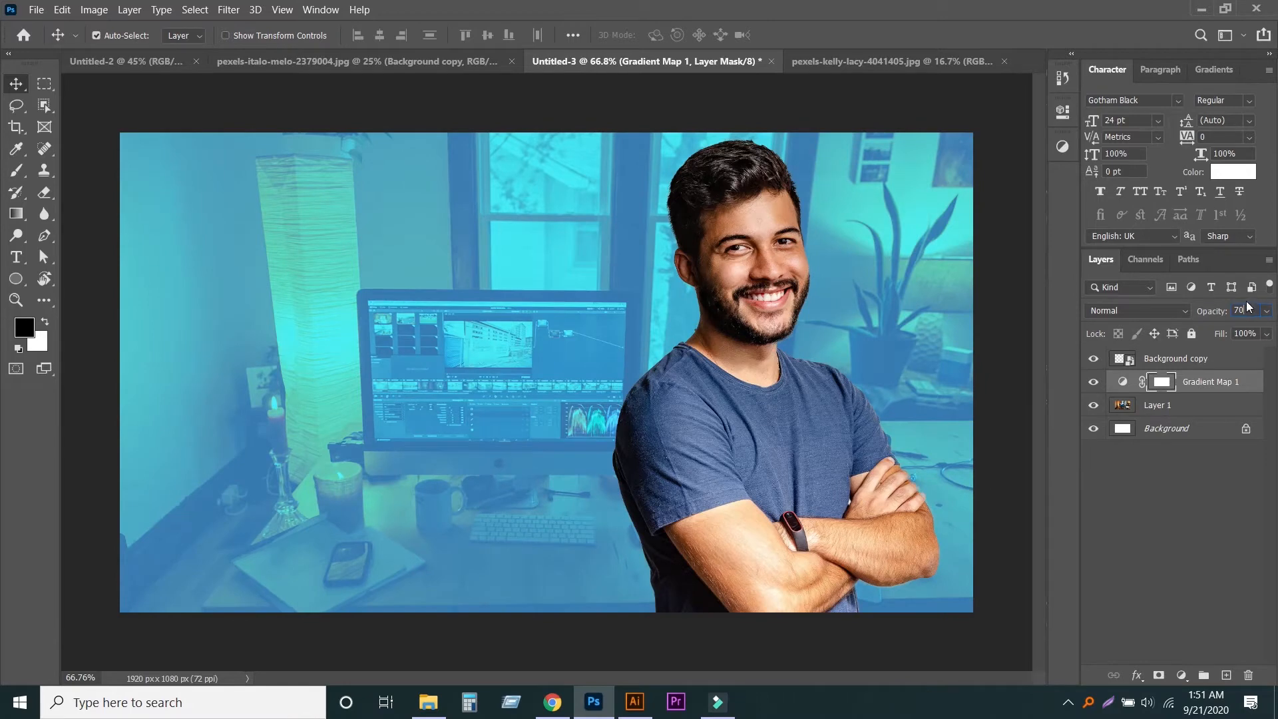
{"action": "key", "text": "BackSpace"}
{"action": "type", "text": "7"}
{"action": "key", "text": "Return"}
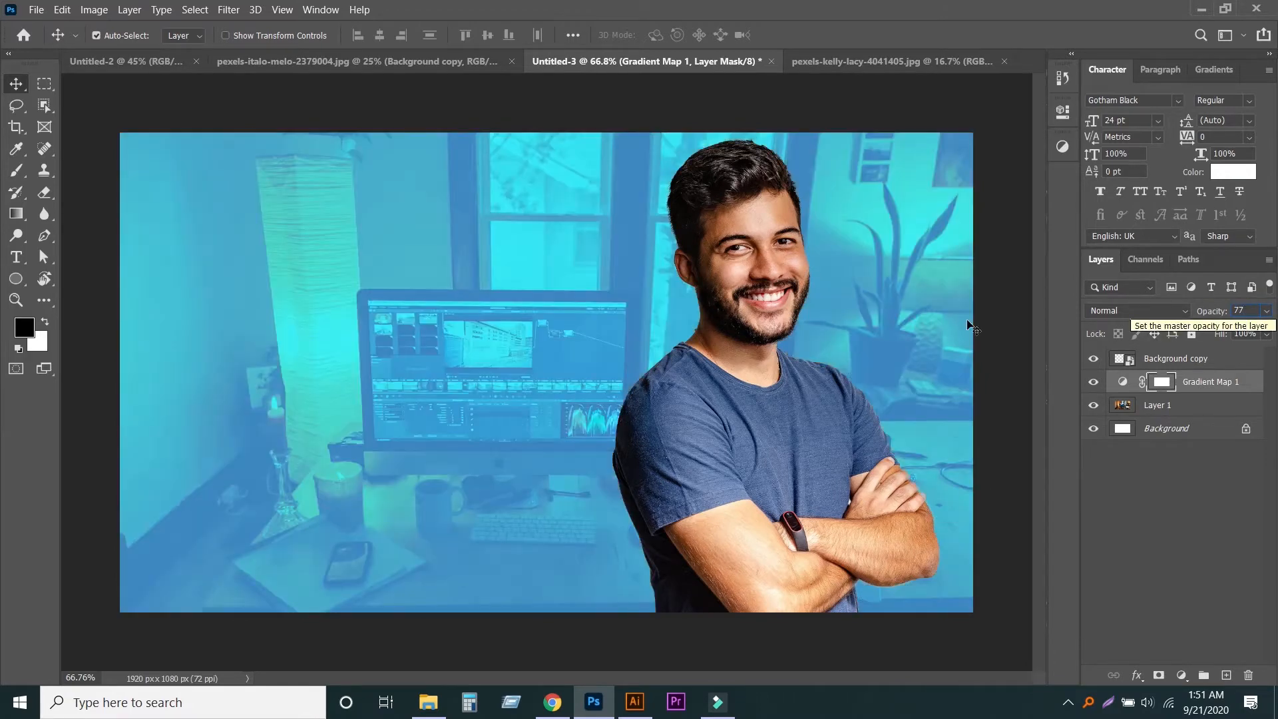
{"action": "left_click", "coordinate": [997, 309]}
{"action": "key", "text": "ctrl+minus"}
{"action": "key", "text": "ctrl+minus"}
{"action": "key", "text": "ctrl+plus"}
{"action": "key", "text": "ctrl+plus"}
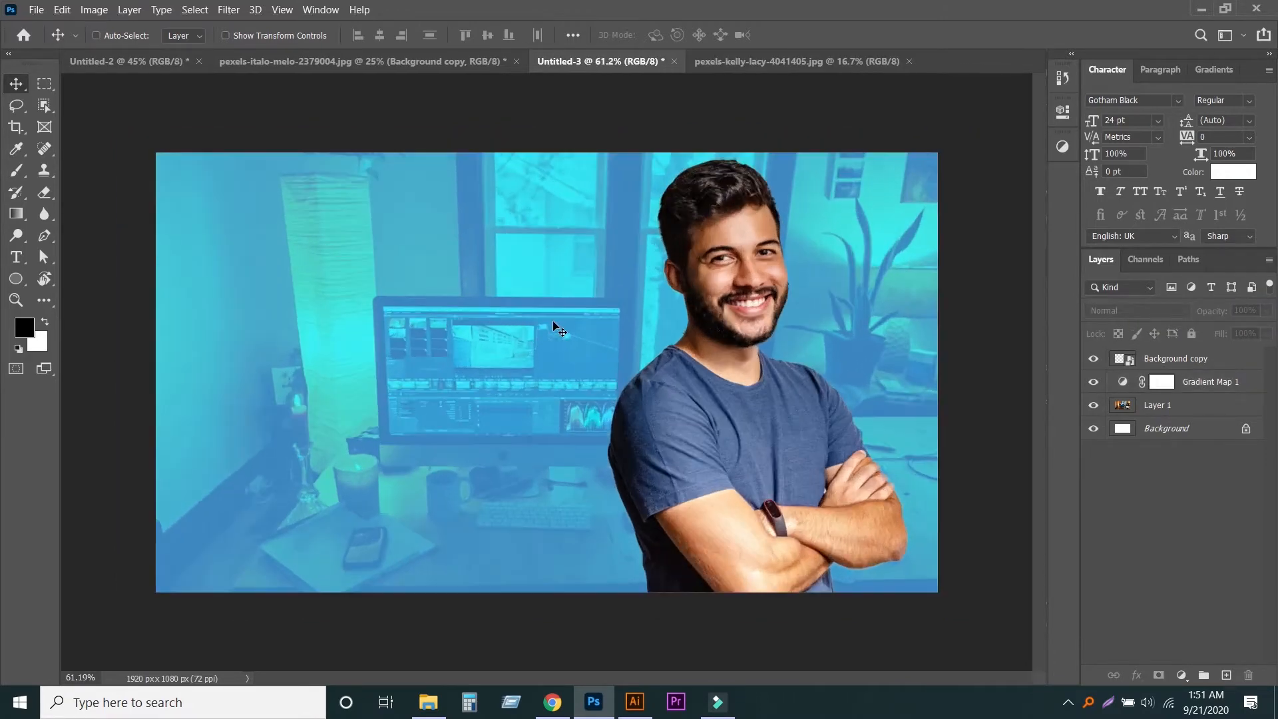
Apply a Levels adjustment to the cut-out man with input black at 15 and input white at 242
{"action": "left_click_drag", "start_coordinate": [725, 405], "coordinate": [728, 405]}
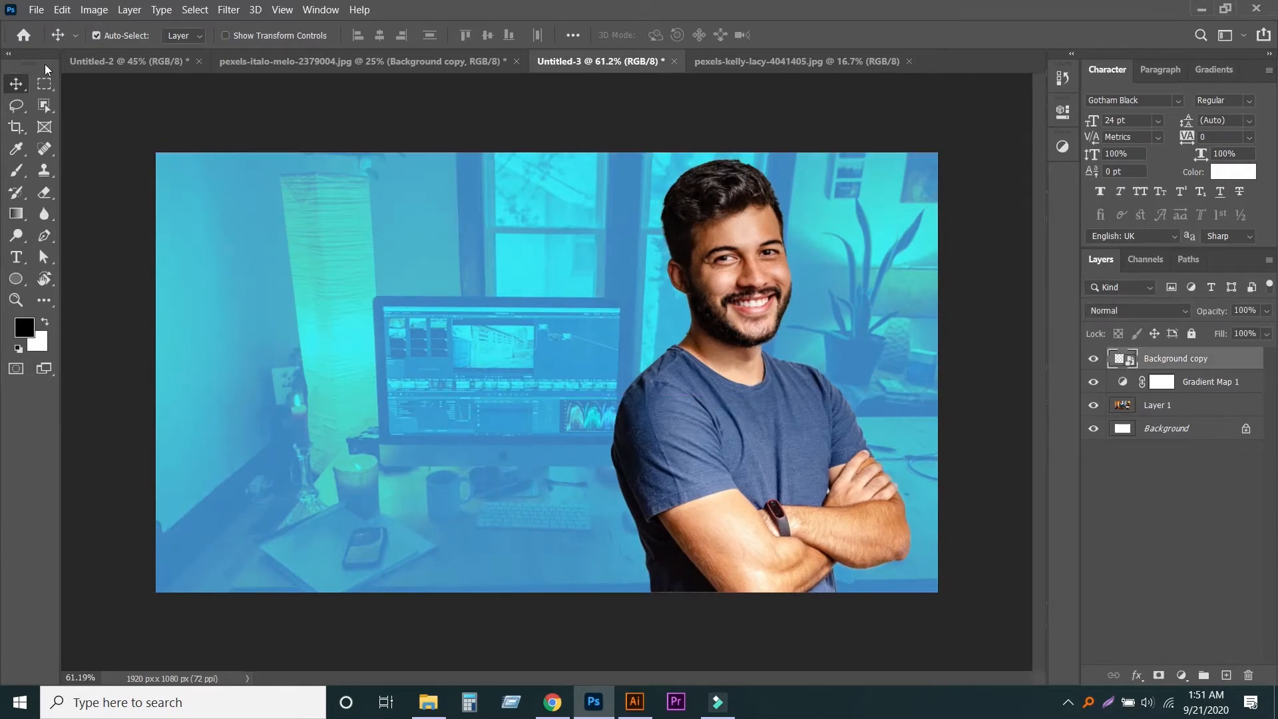
{"action": "left_click", "coordinate": [93, 10]}
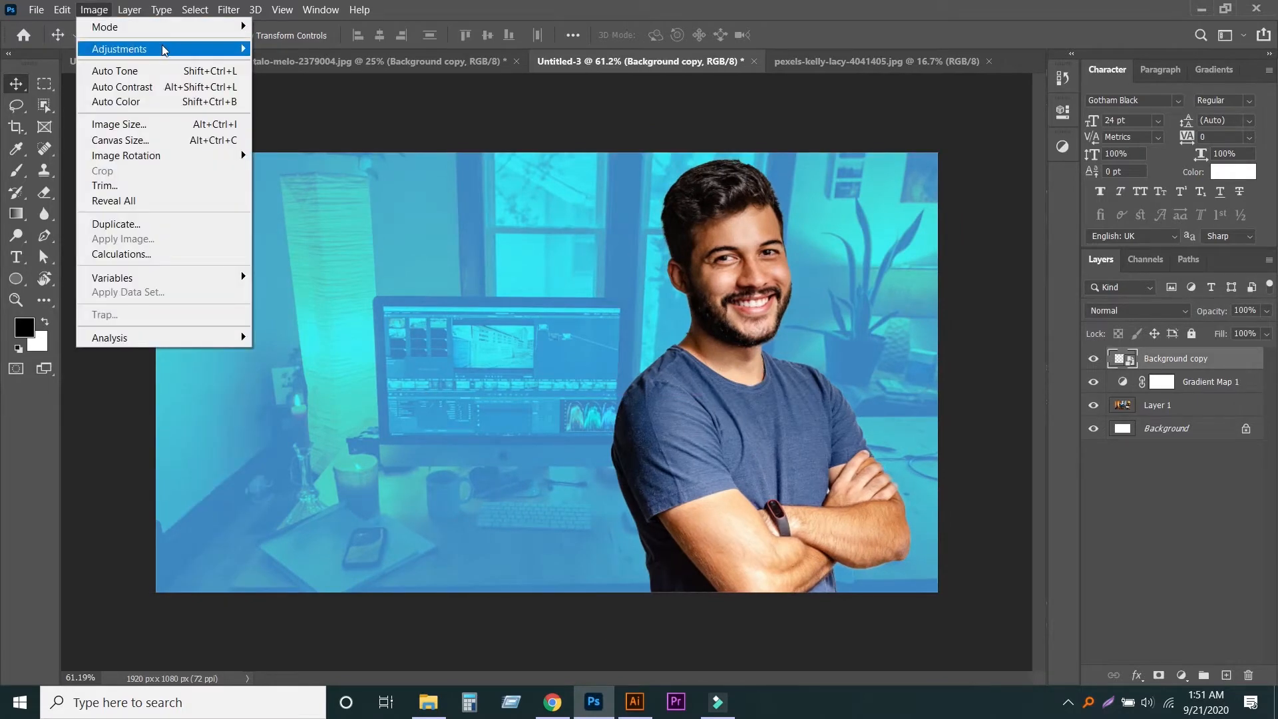
{"action": "mouse_move", "coordinate": [168, 48]}
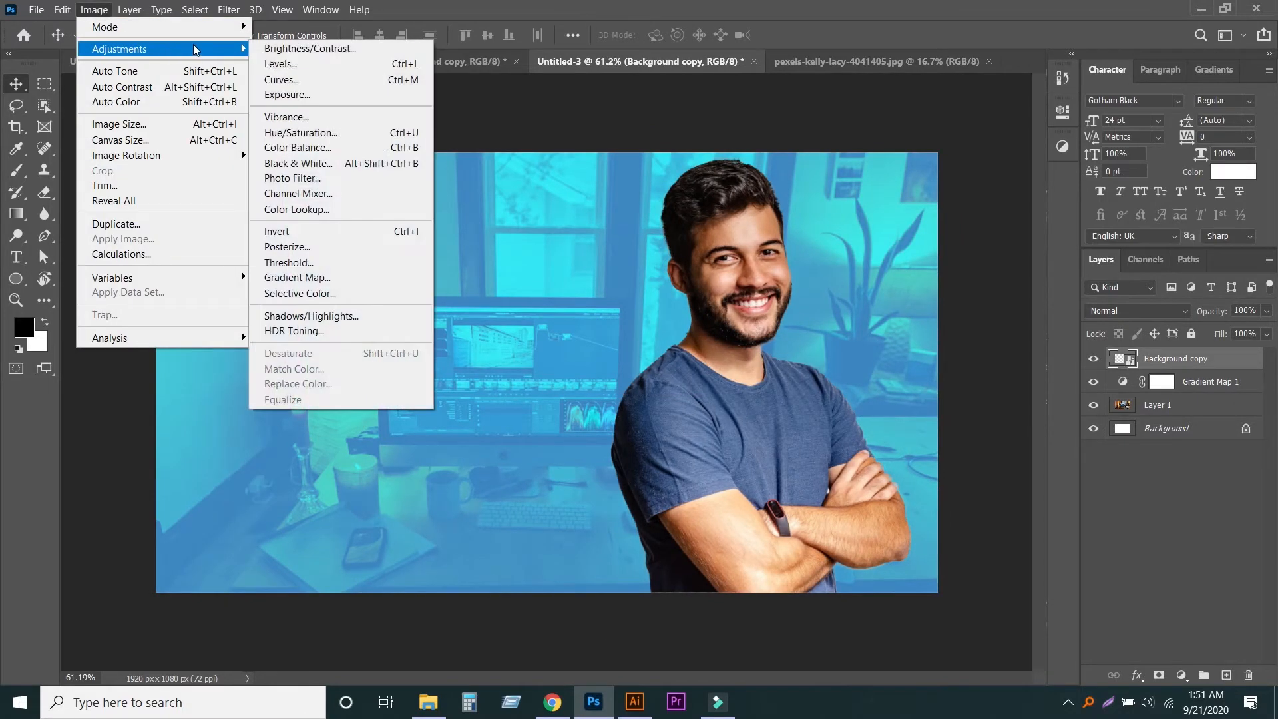
{"action": "left_click", "coordinate": [281, 64]}
{"action": "left_click_drag", "start_coordinate": [606, 110], "coordinate": [420, 151]}
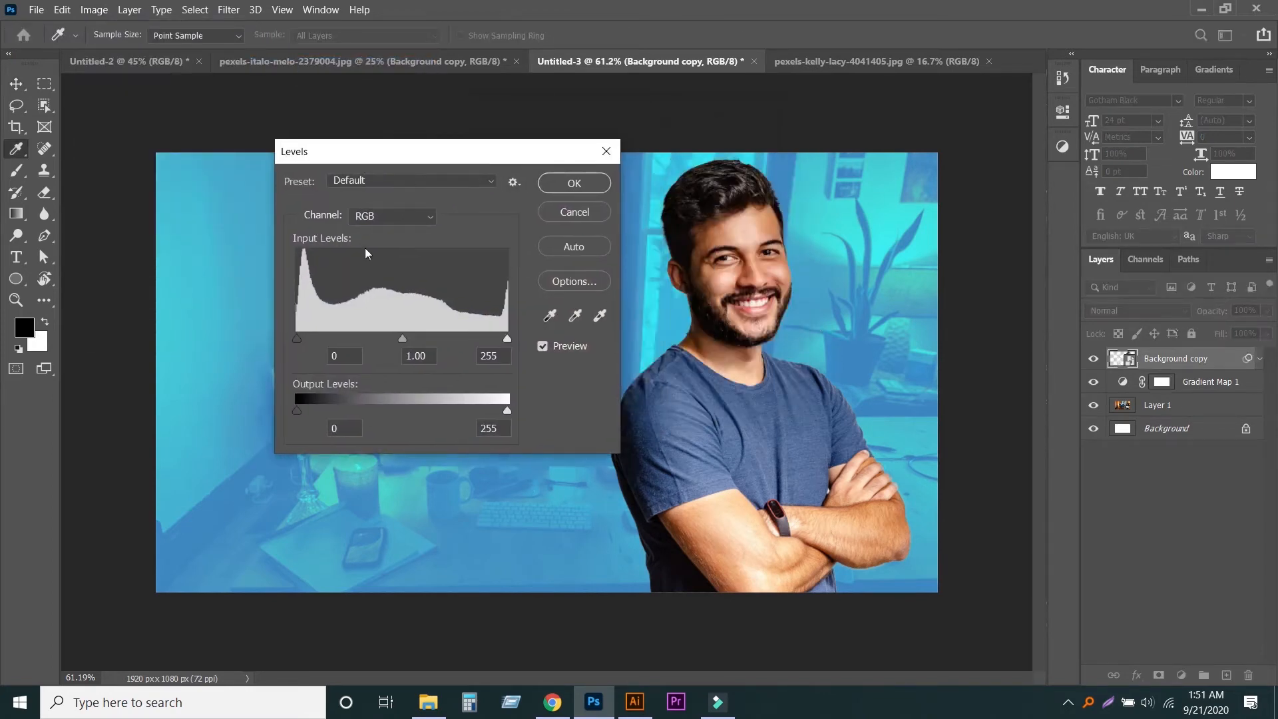
{"action": "left_click_drag", "start_coordinate": [297, 338], "coordinate": [310, 341]}
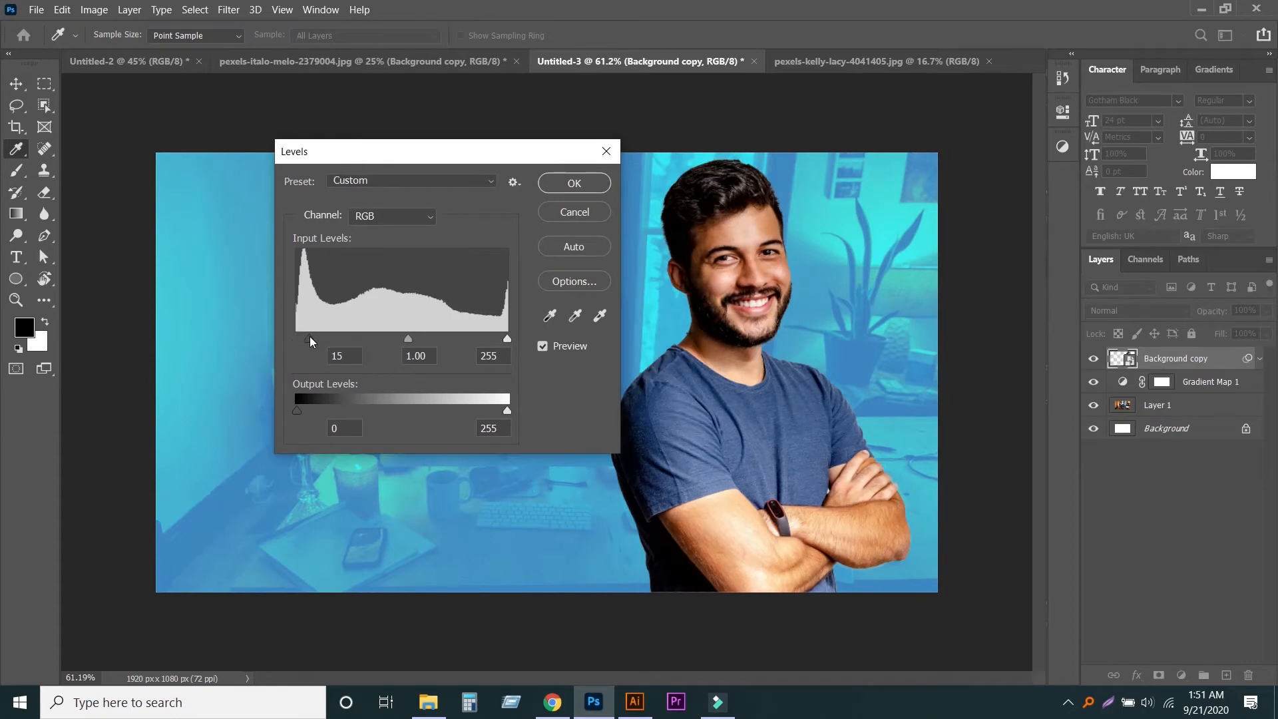
{"action": "left_click_drag", "start_coordinate": [507, 340], "coordinate": [498, 340]}
{"action": "left_click", "coordinate": [498, 340]}
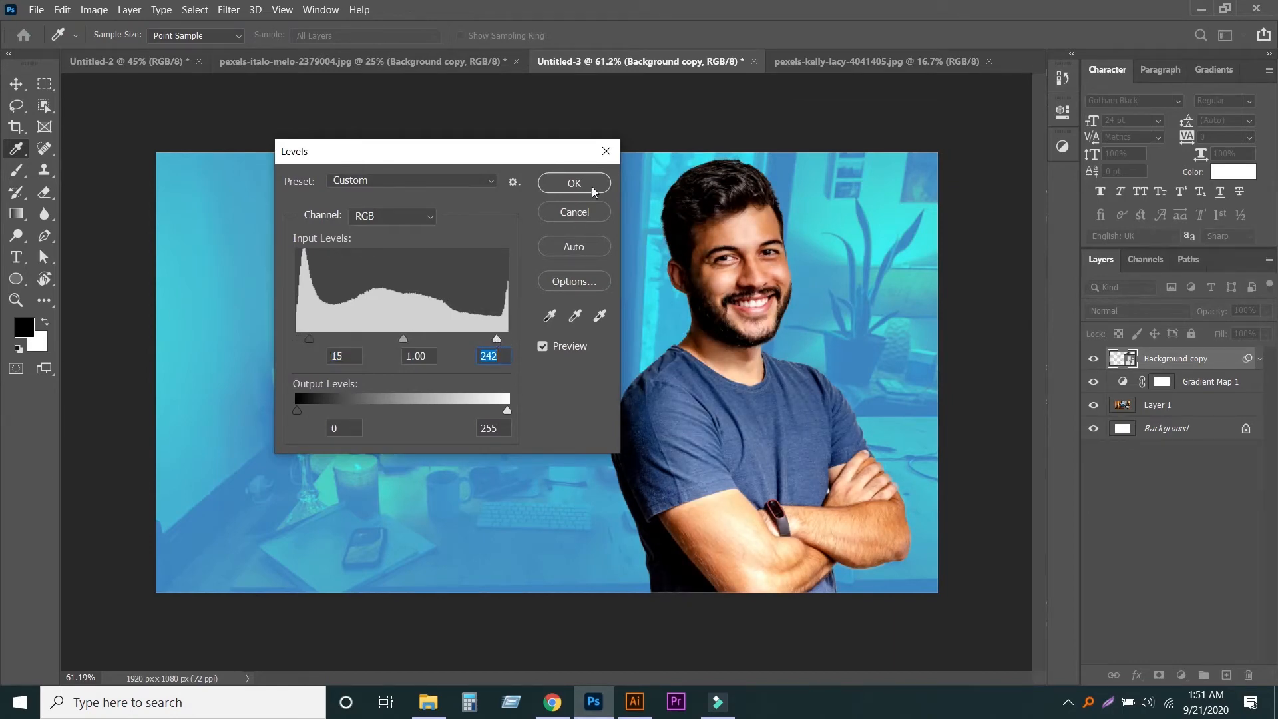
{"action": "left_click", "coordinate": [593, 187]}
Nudge the cut-out man slightly to the left
{"action": "scroll", "coordinate": [568, 402], "scroll_direction": "down", "scroll_amount": 8}
{"action": "scroll", "coordinate": [559, 381], "scroll_direction": "up", "scroll_amount": 8}
{"action": "left_click_drag", "start_coordinate": [719, 383], "coordinate": [717, 384]}
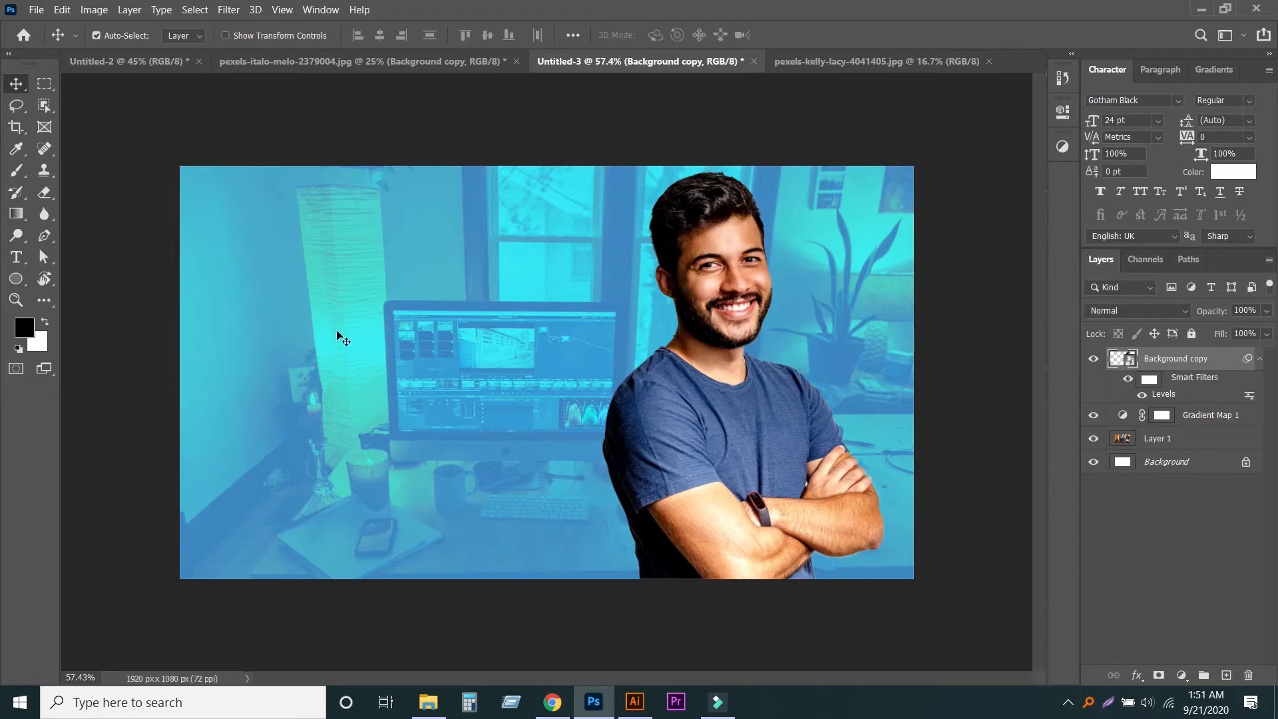
{"action": "left_click", "coordinate": [1137, 675]}
{"action": "left_click", "coordinate": [1183, 581]}
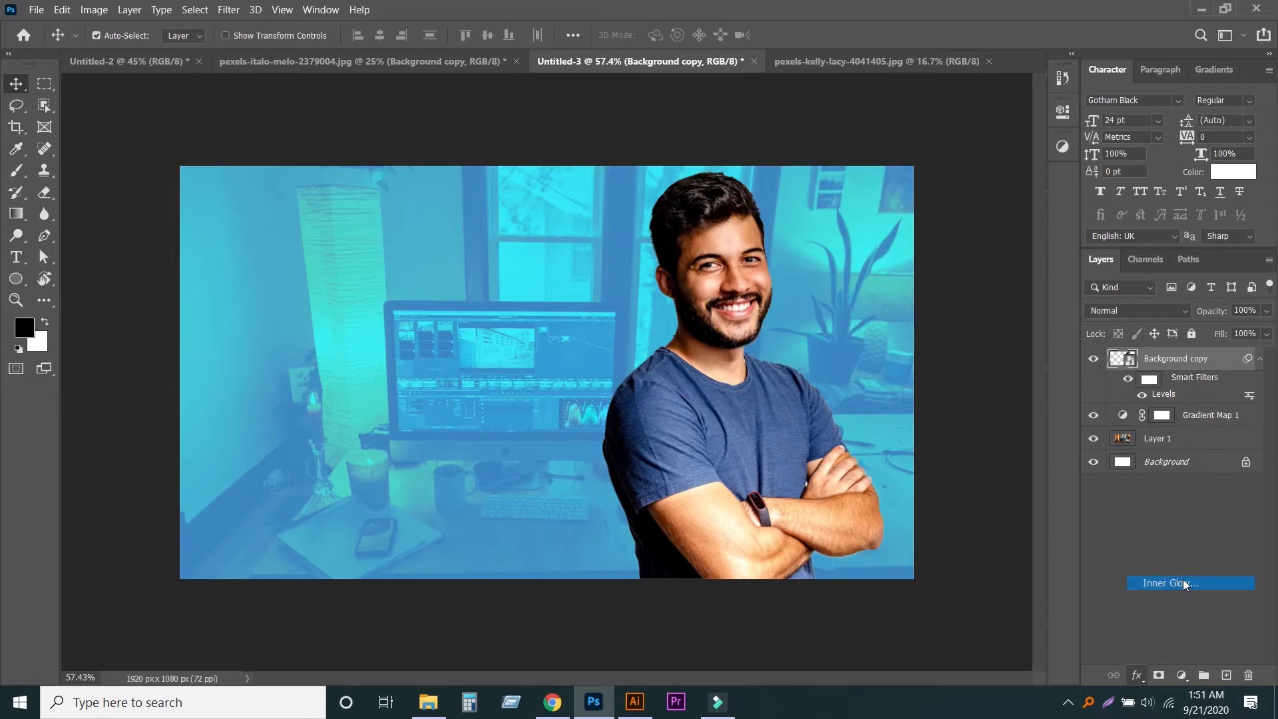
{"action": "left_click", "coordinate": [1032, 296]}
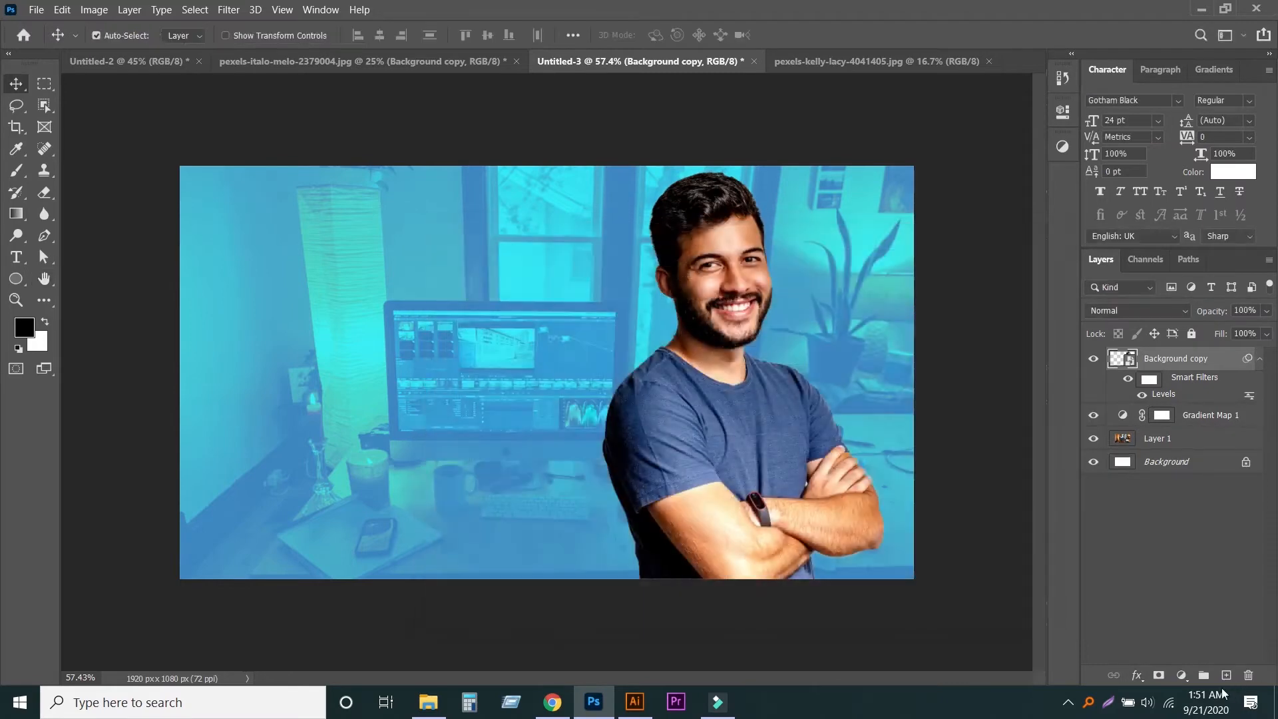
Add an Outer Glow effect to the cut-out man with its opacity at 100%
{"action": "left_click", "coordinate": [1137, 676]}
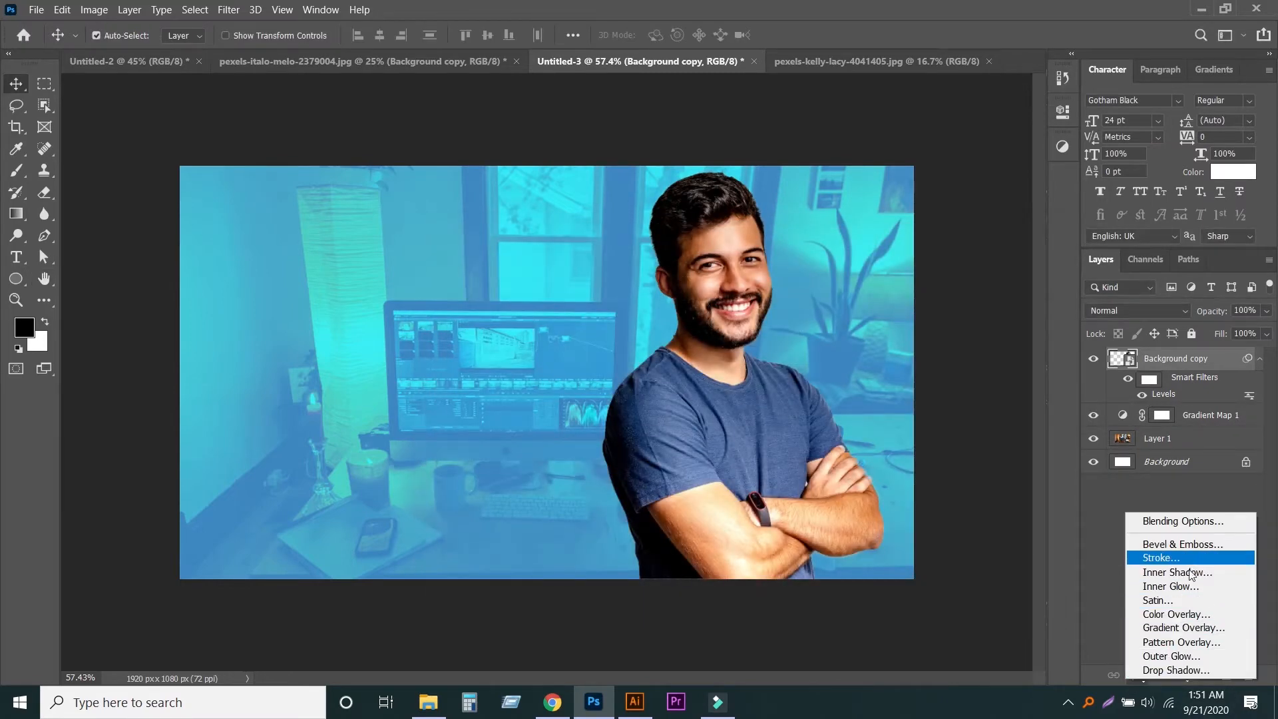
{"action": "left_click", "coordinate": [1191, 659]}
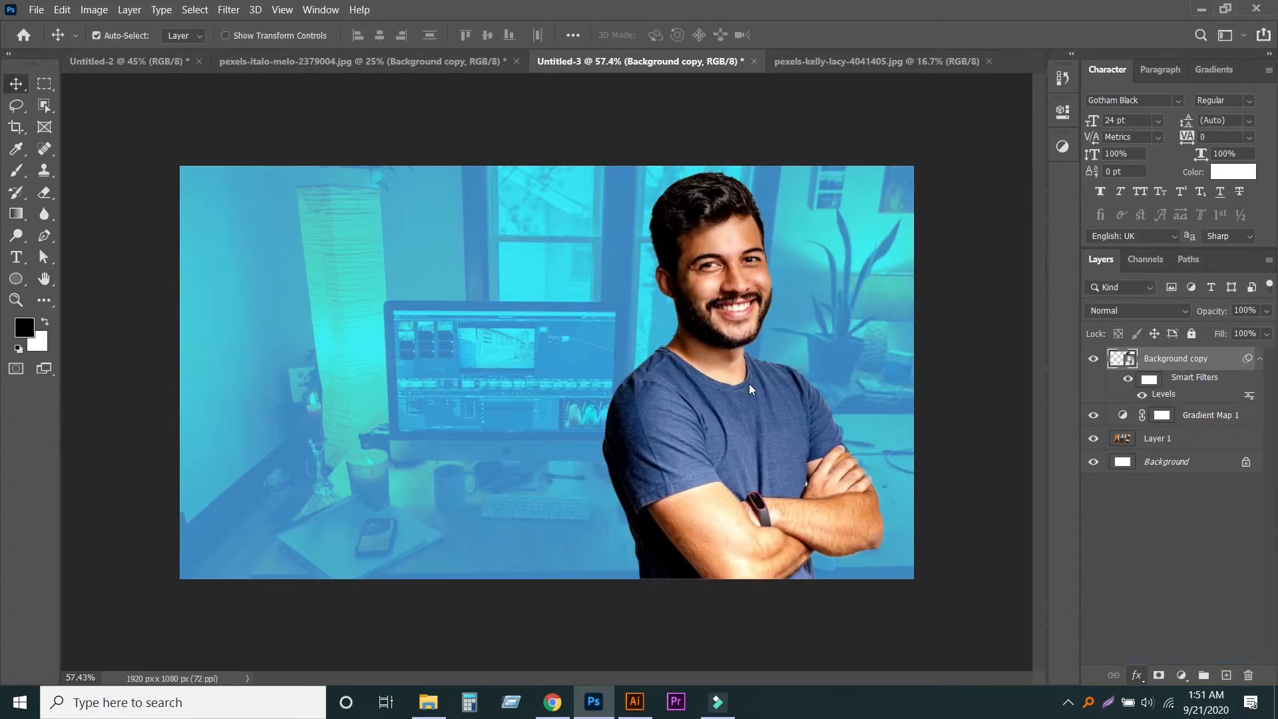
{"action": "left_click_drag", "start_coordinate": [717, 238], "coordinate": [1032, 227]}
{"action": "left_click_drag", "start_coordinate": [1085, 301], "coordinate": [1082, 304]}
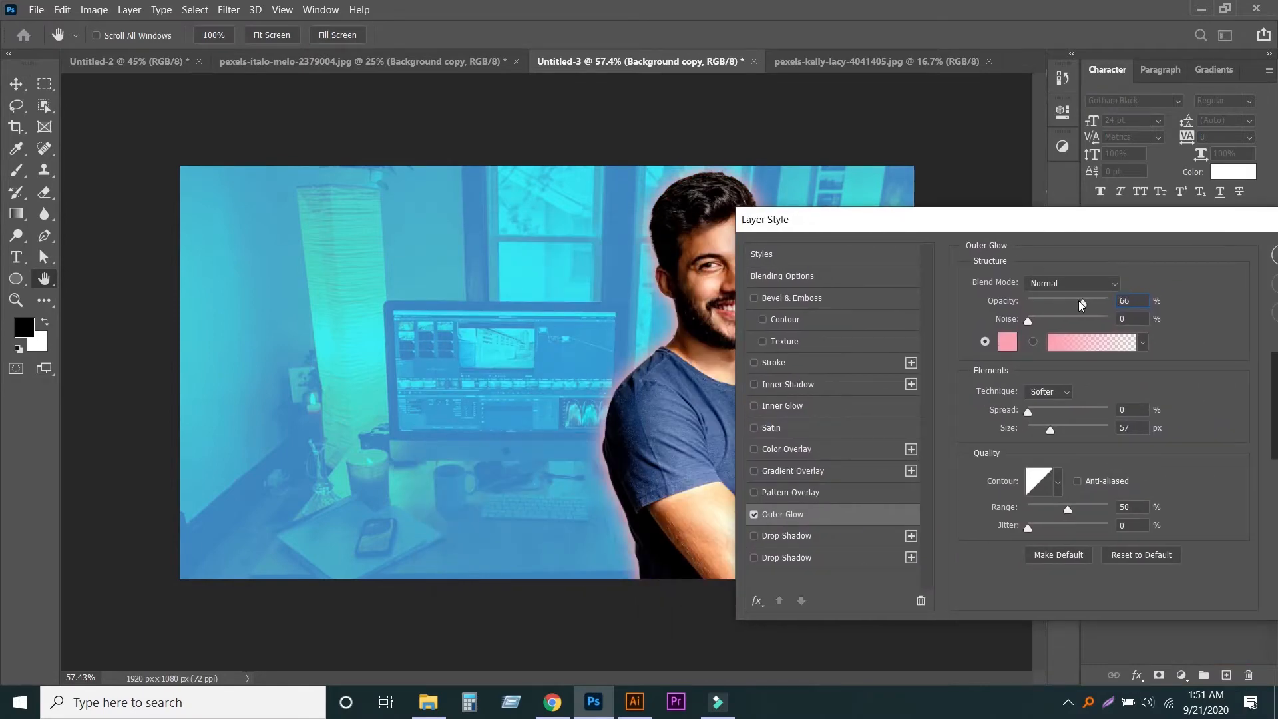
{"action": "left_click", "coordinate": [1107, 303]}
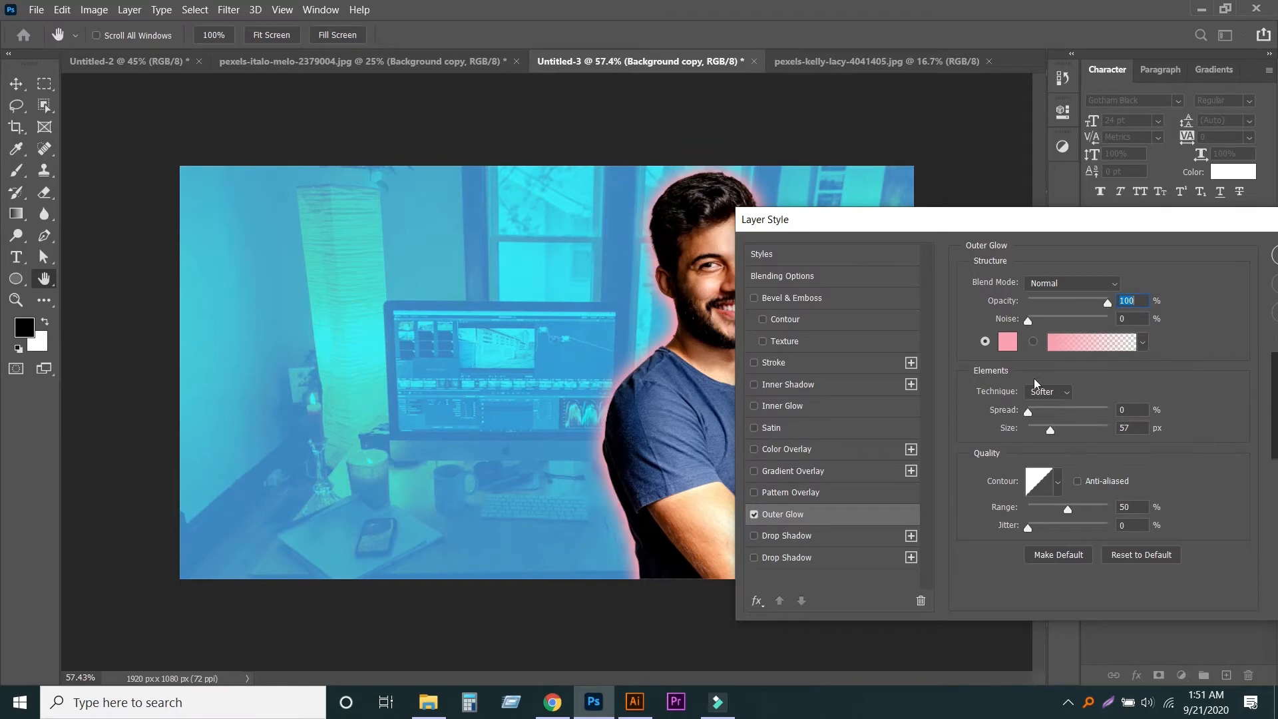
{"action": "left_click_drag", "start_coordinate": [1030, 411], "coordinate": [1028, 413]}
Change the Outer Glow color from pink to a very pale blue and apply the layer style
{"action": "left_click", "coordinate": [1009, 343]}
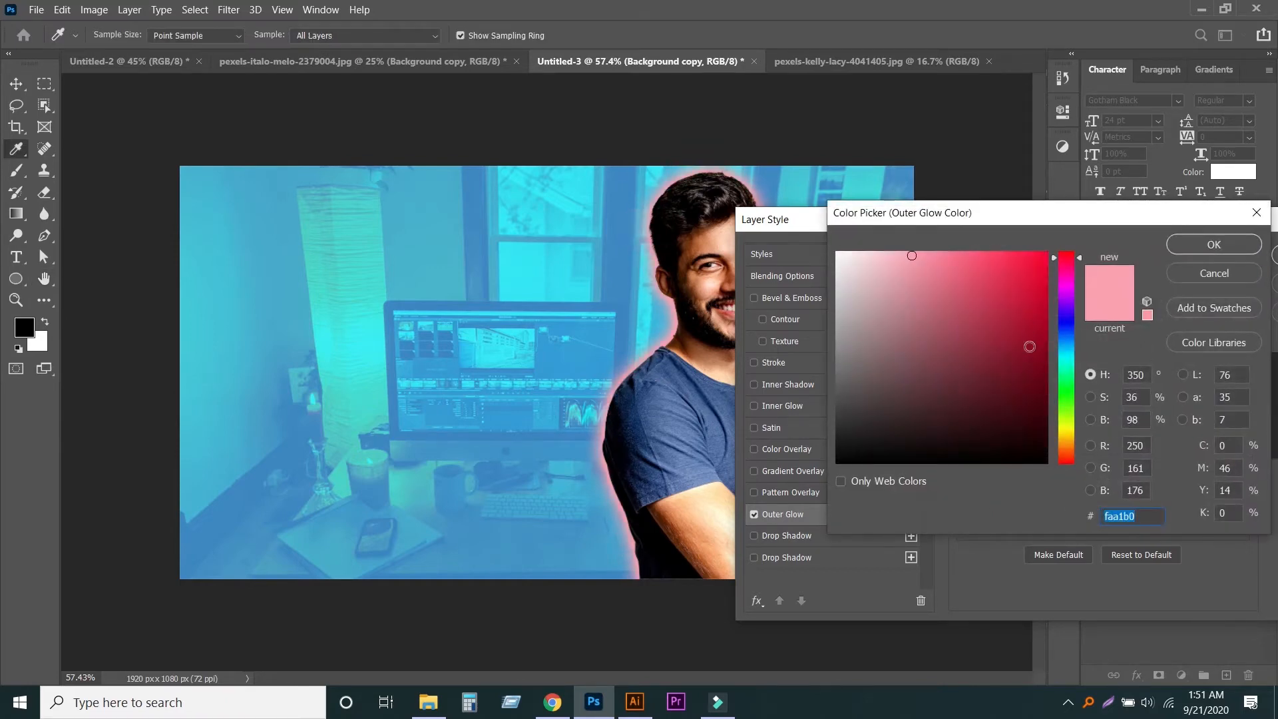
{"action": "left_click", "coordinate": [1068, 344]}
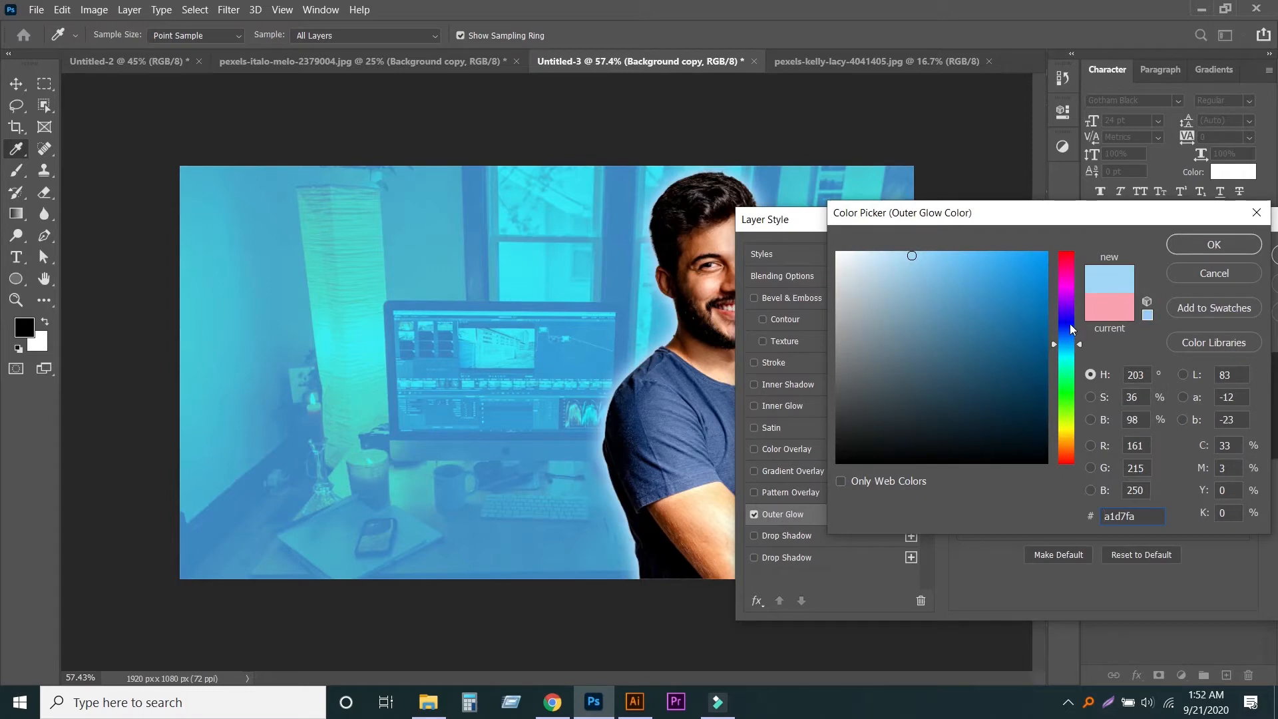
{"action": "left_click", "coordinate": [1070, 324]}
{"action": "left_click", "coordinate": [886, 257]}
{"action": "left_click", "coordinate": [861, 252]}
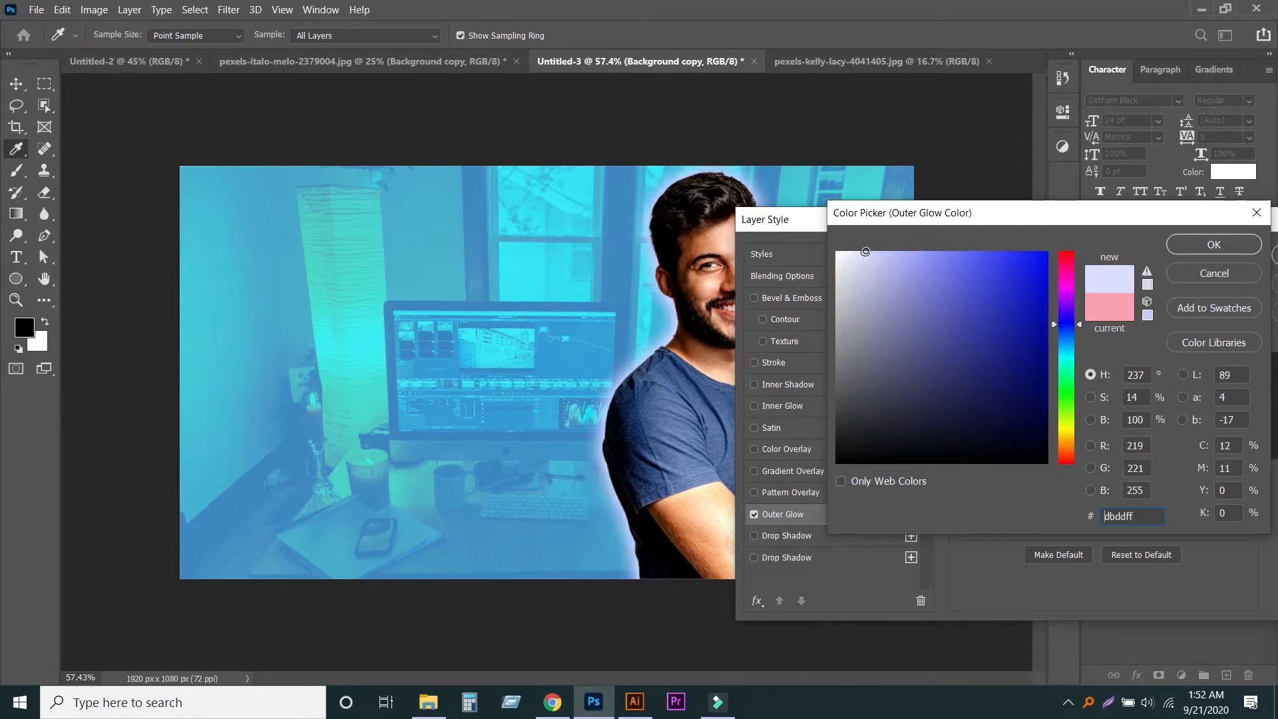
{"action": "left_click", "coordinate": [838, 252]}
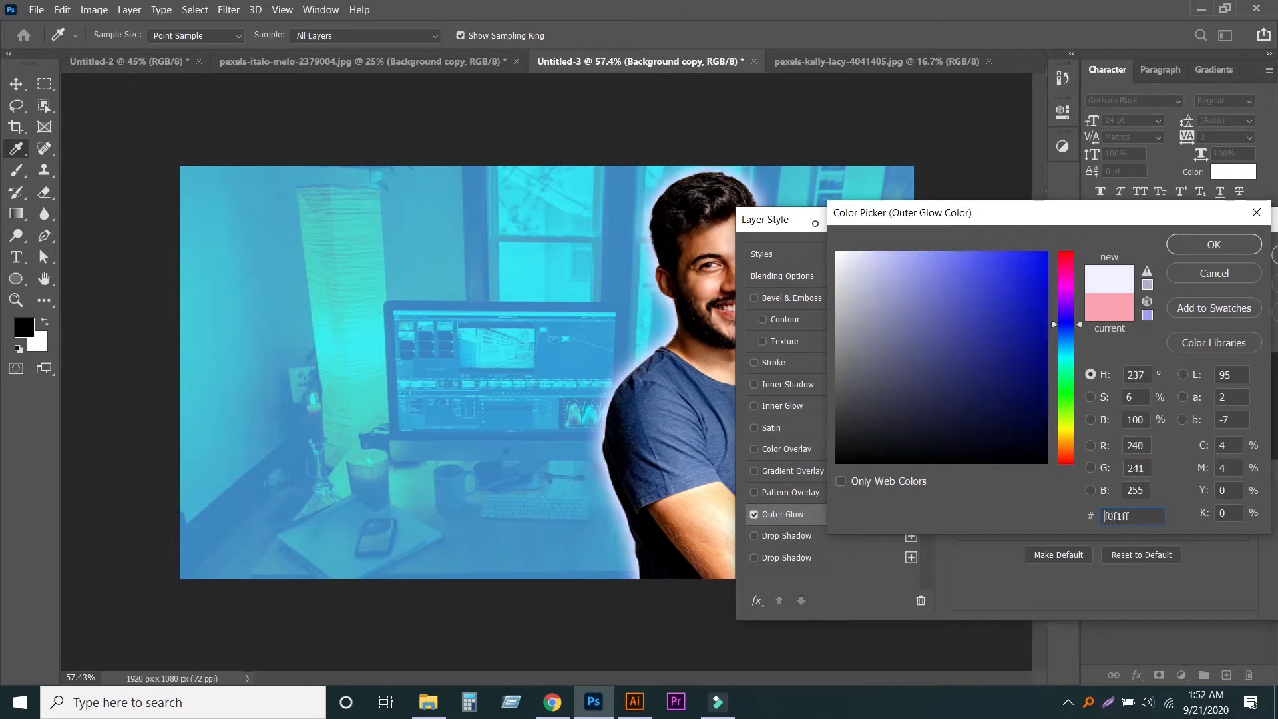
{"action": "mouse_move", "coordinate": [837, 256]}
{"action": "left_mouse_down"}
{"action": "mouse_move", "coordinate": [876, 247]}
{"action": "mouse_move", "coordinate": [862, 250]}
{"action": "left_mouse_up"}
{"action": "left_click", "coordinate": [1221, 249]}
{"action": "key", "text": "Return"}
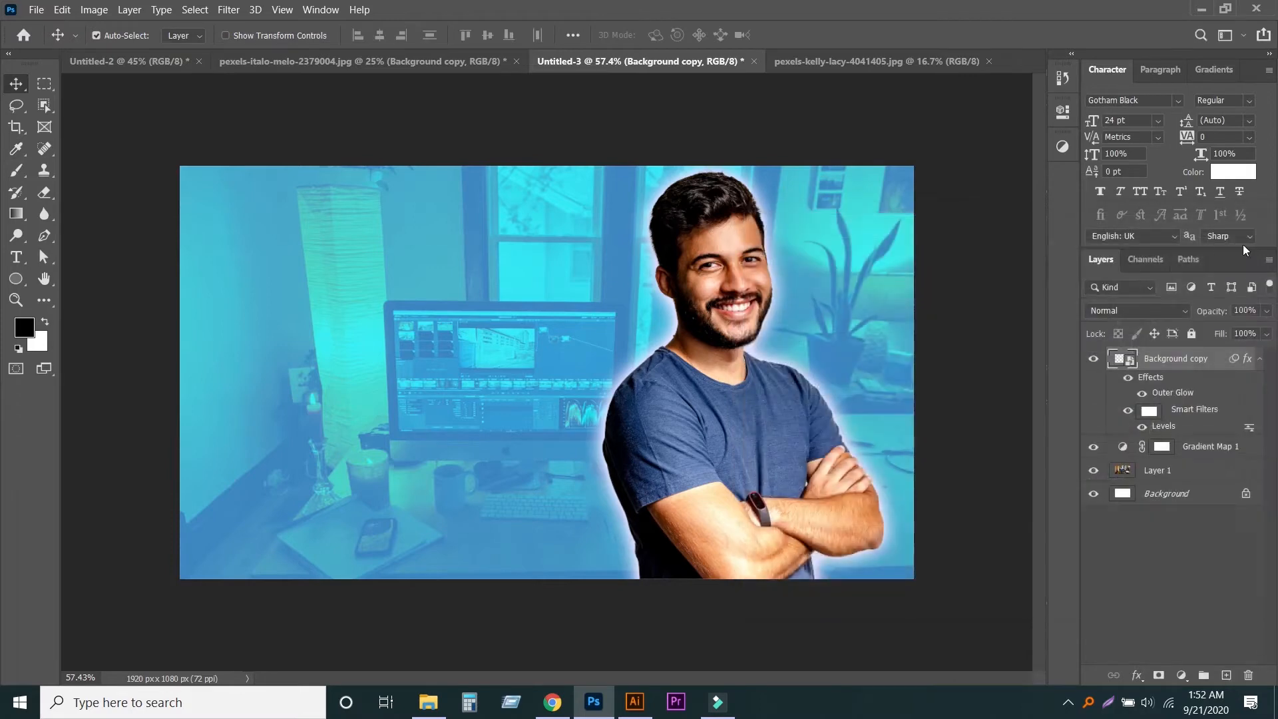
Add a white Gotham Black text reading "make" over the desk photo beside the man
{"action": "key", "text": "t"}
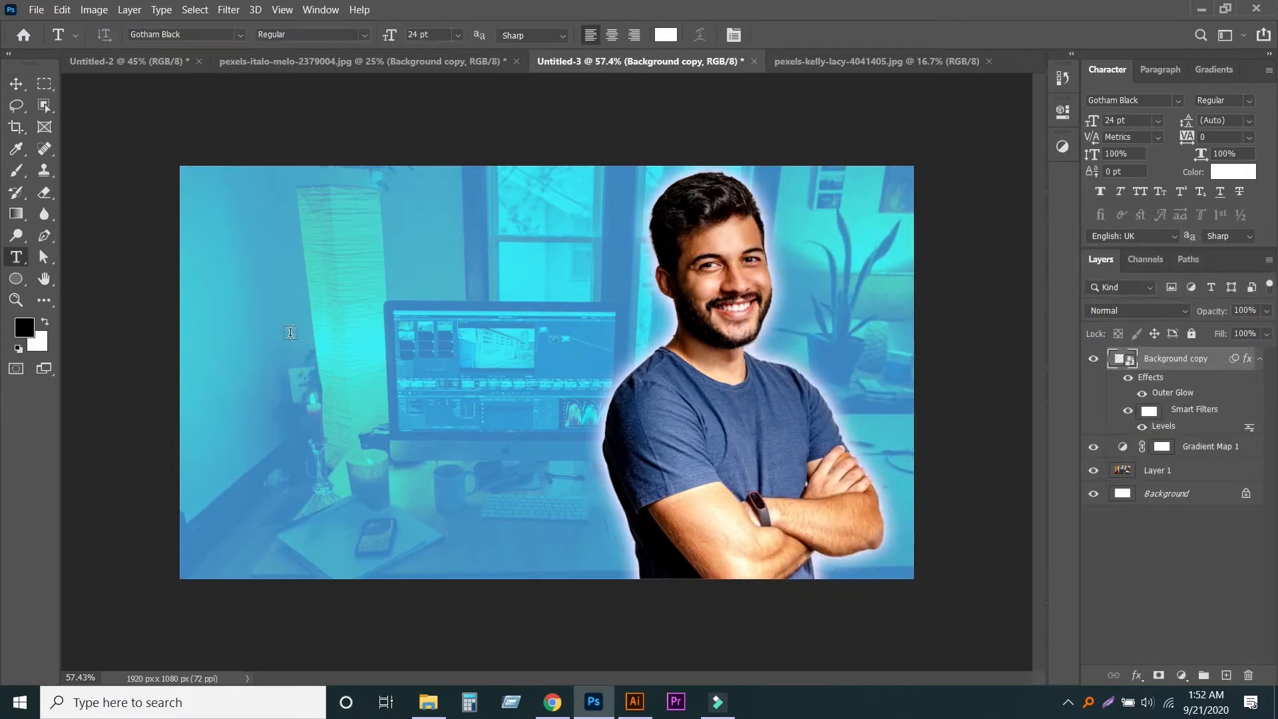
{"action": "left_click", "coordinate": [290, 332]}
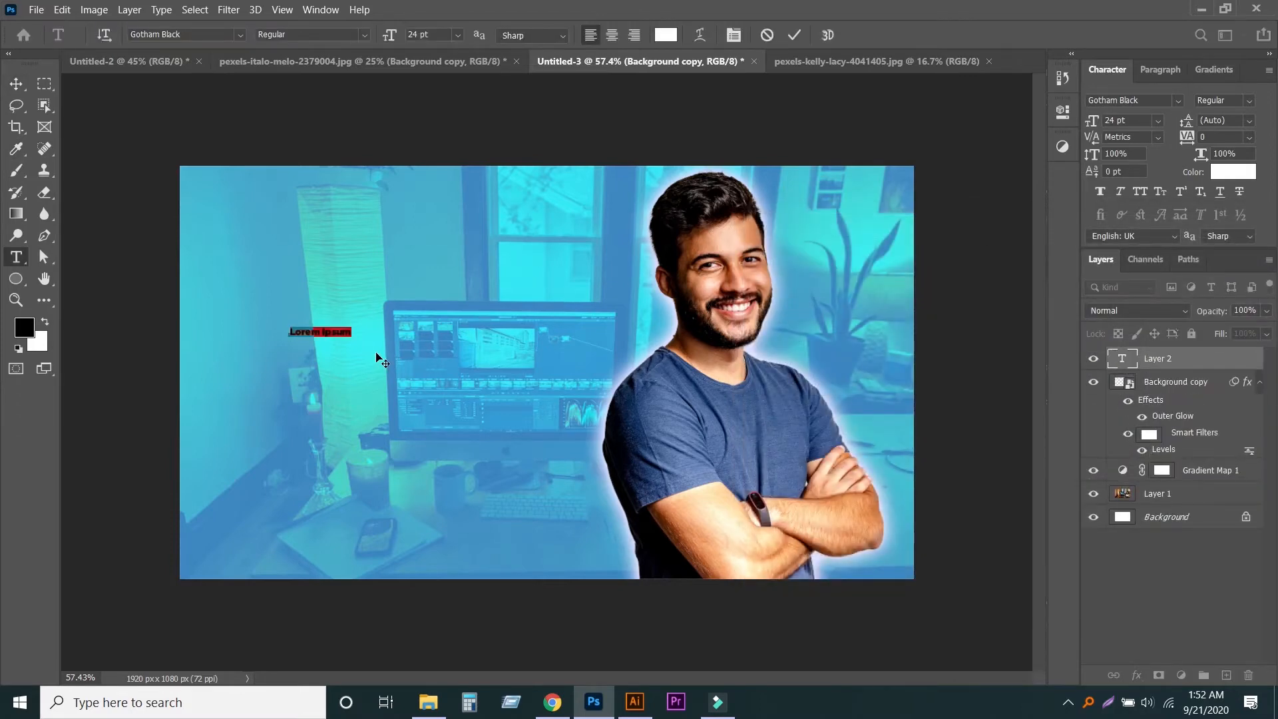
{"action": "type", "text": "th"}
{"action": "left_click", "coordinate": [466, 332]}
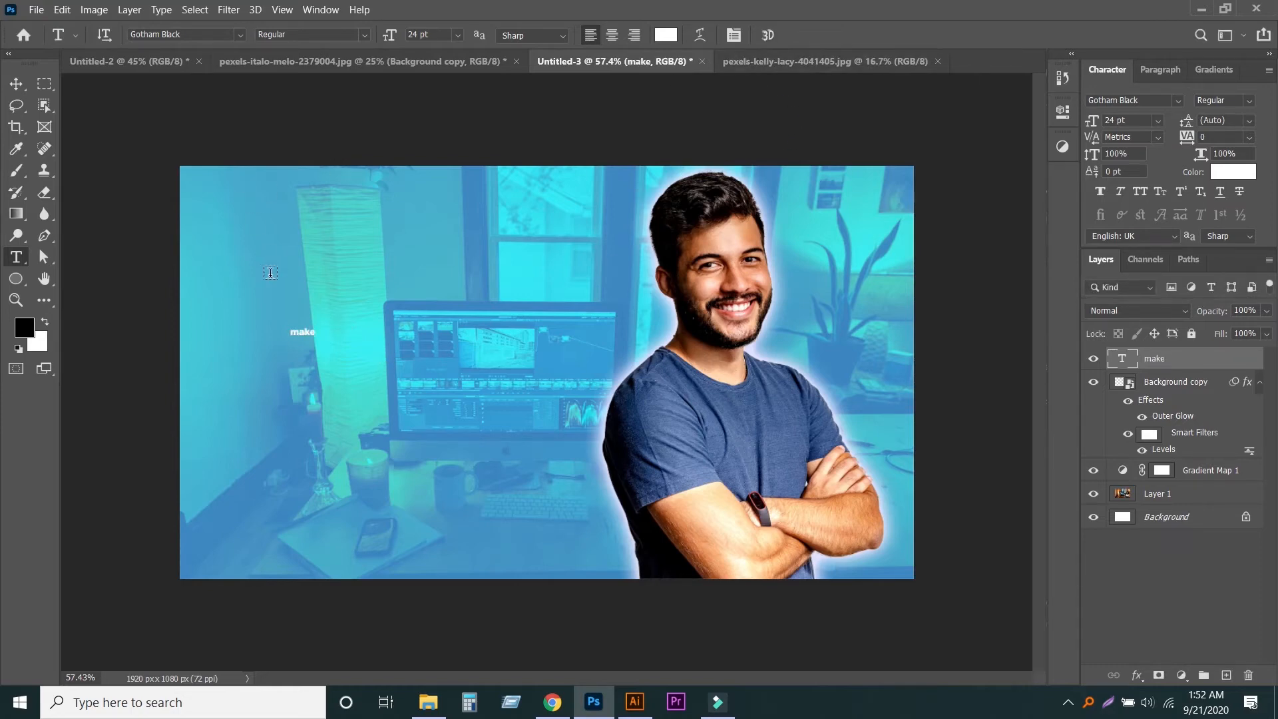
Scale the "make" text up to about 212 pt and place it in the upper left of the thumbnail
{"action": "key", "text": "ctrl+t"}
{"action": "left_click_drag", "start_coordinate": [317, 341], "coordinate": [625, 469]}
{"action": "left_click_drag", "start_coordinate": [510, 419], "coordinate": [430, 286]}
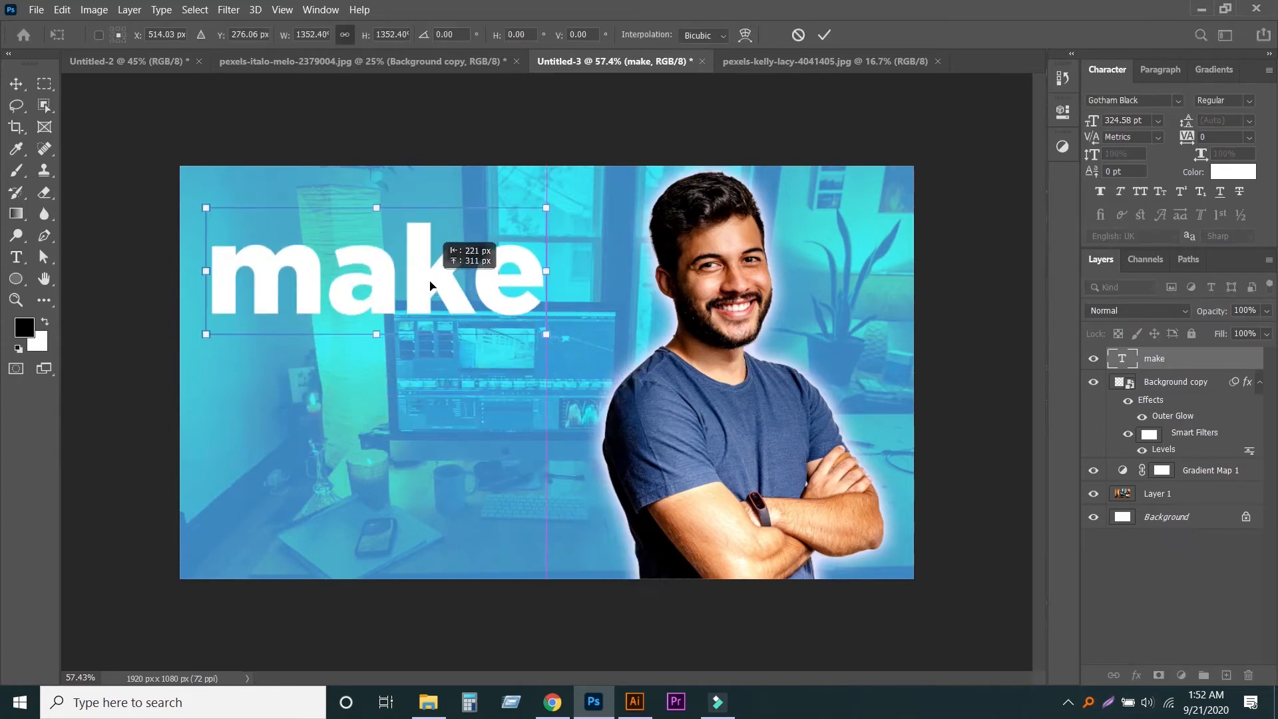
{"action": "left_click_drag", "start_coordinate": [546, 334], "coordinate": [399, 271]}
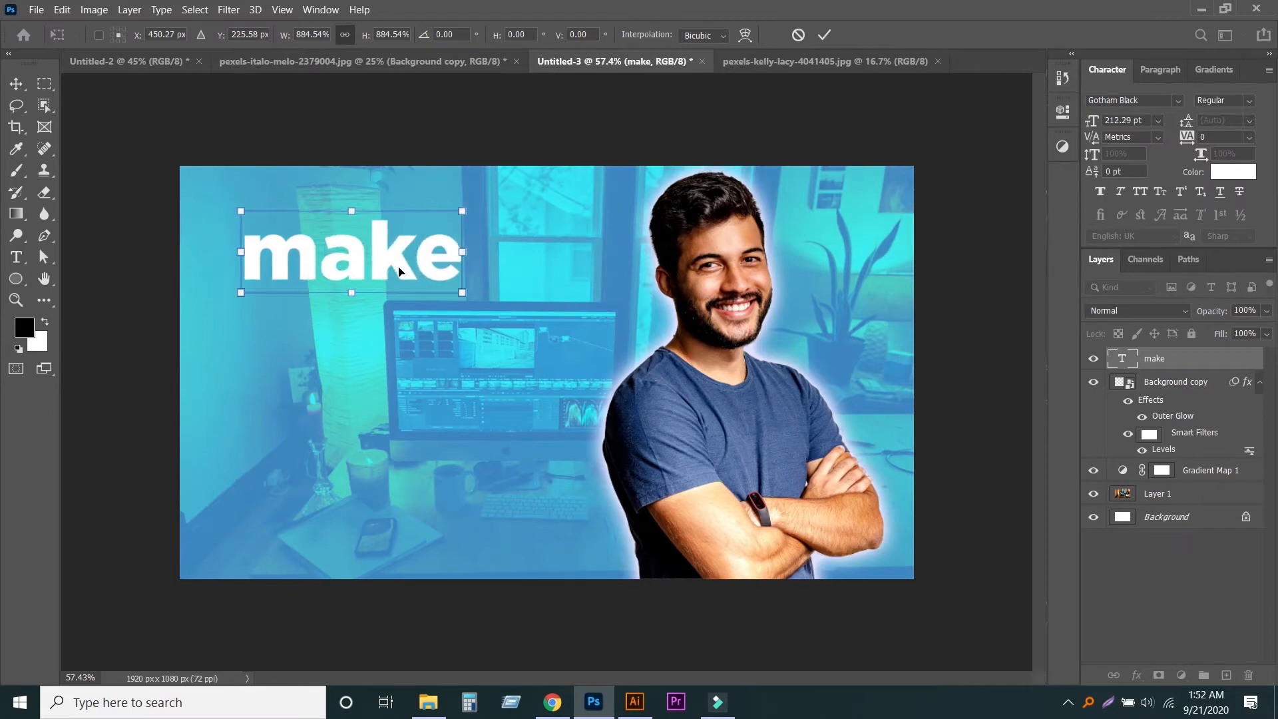
{"action": "key", "text": "Return"}
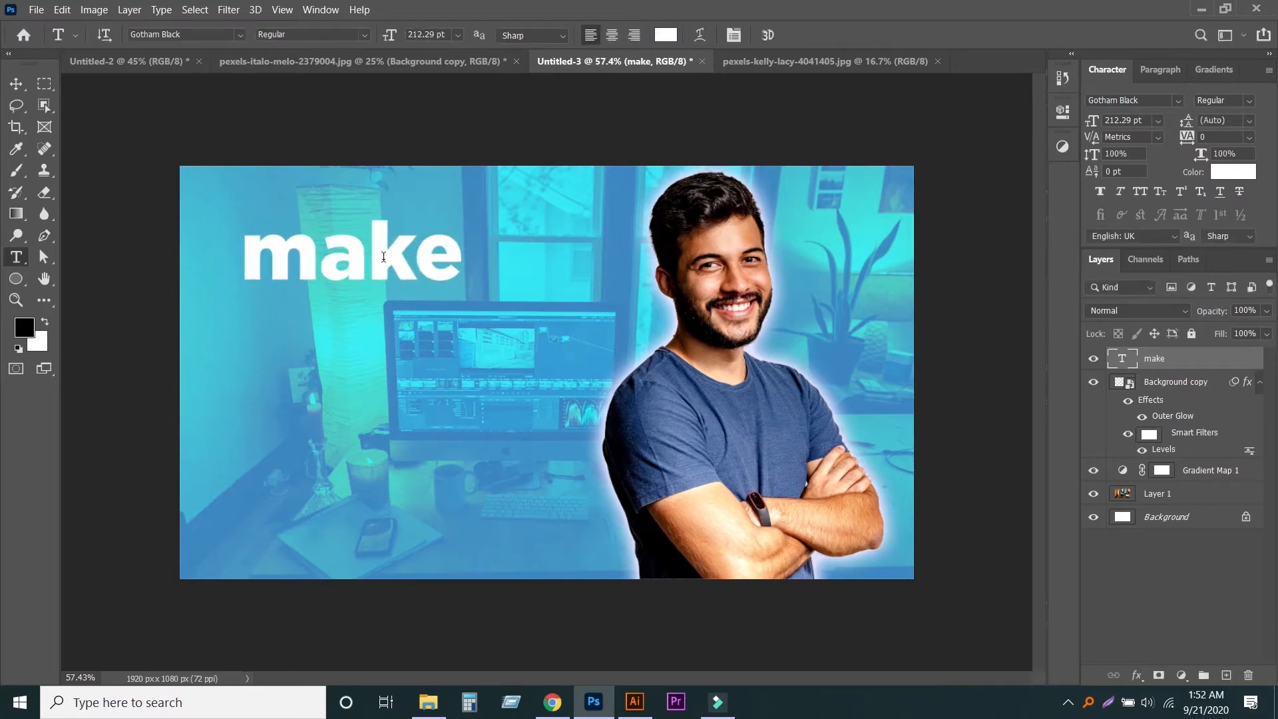
Duplicate the "make" text directly beneath it, change the copy to "thumbnails" and line up its left edge with "make"
{"action": "key", "text": "v"}
{"action": "left_click_drag", "start_coordinate": [392, 261], "coordinate": [394, 331]}
{"action": "key", "text": "t"}
{"action": "left_click", "coordinate": [394, 331]}
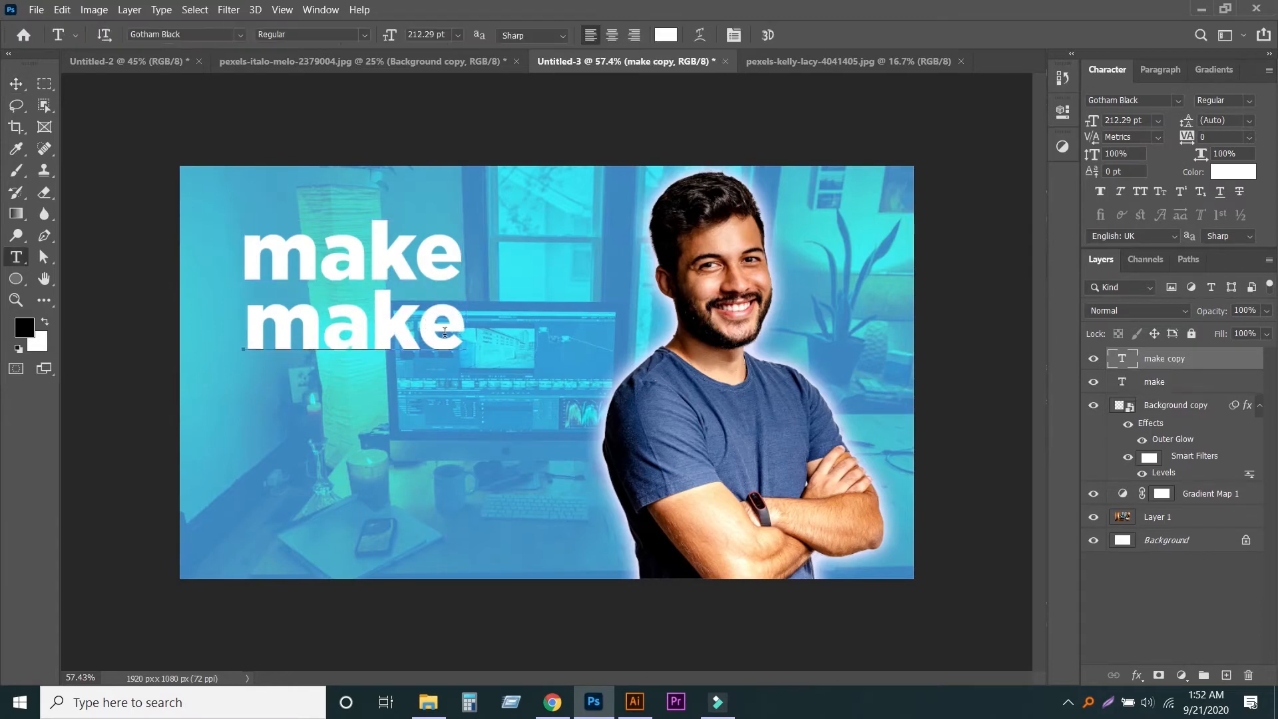
{"action": "key", "text": "ctrl+a"}
{"action": "type", "text": "thu"}
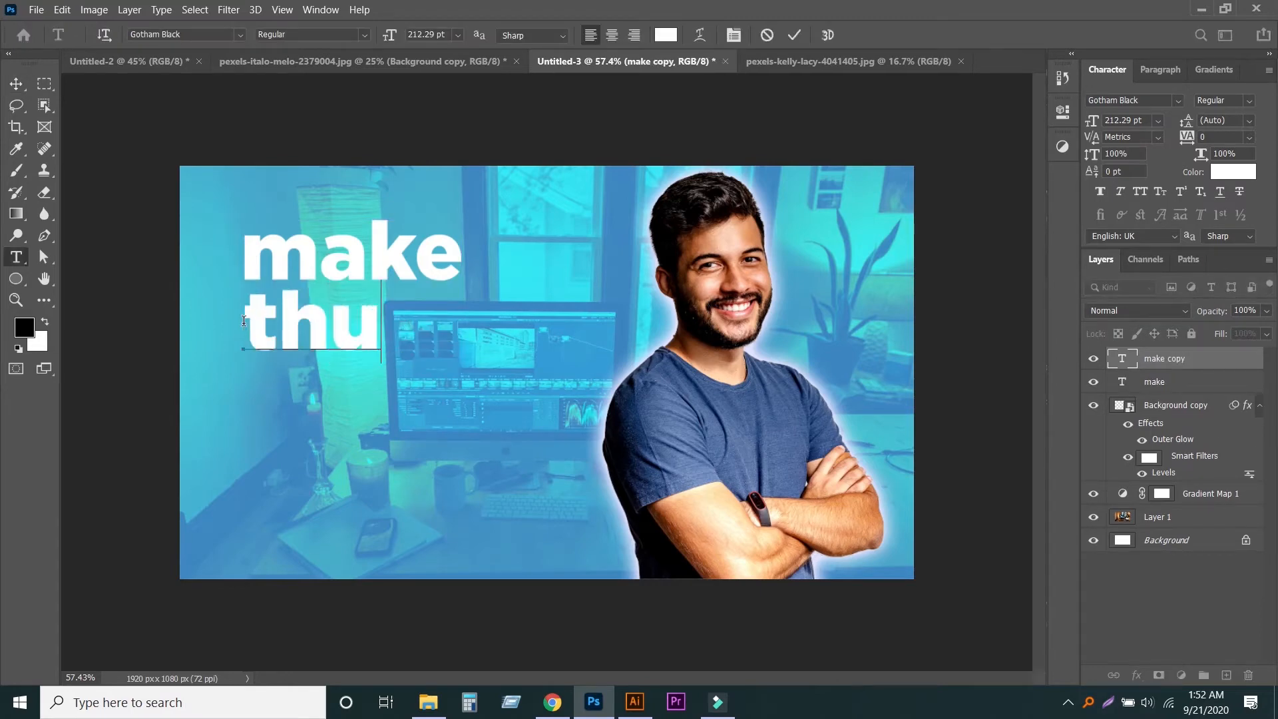
{"action": "type", "text": "mnail"}
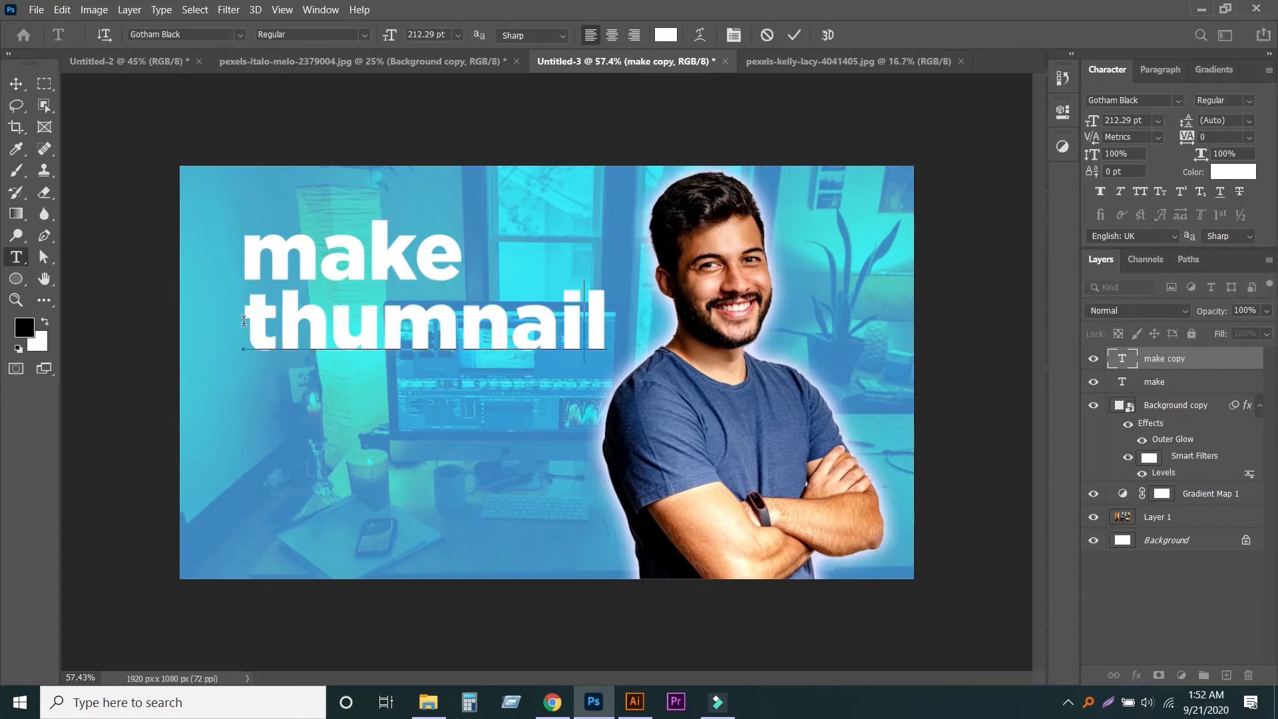
{"action": "key", "text": "BackSpace"}
{"action": "key", "text": "BackSpace"}
{"action": "key", "text": "BackSpace"}
{"action": "key", "text": "BackSpace"}
{"action": "type", "text": "bnai"}
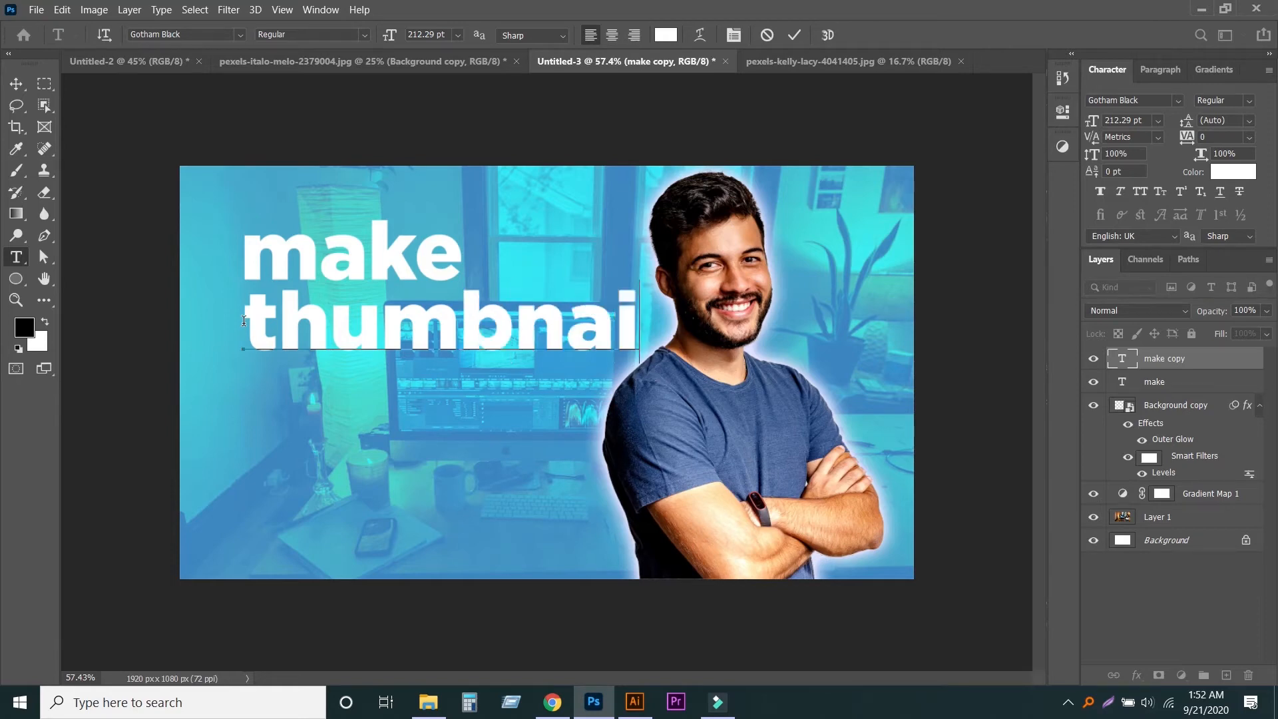
{"action": "type", "text": "ls"}
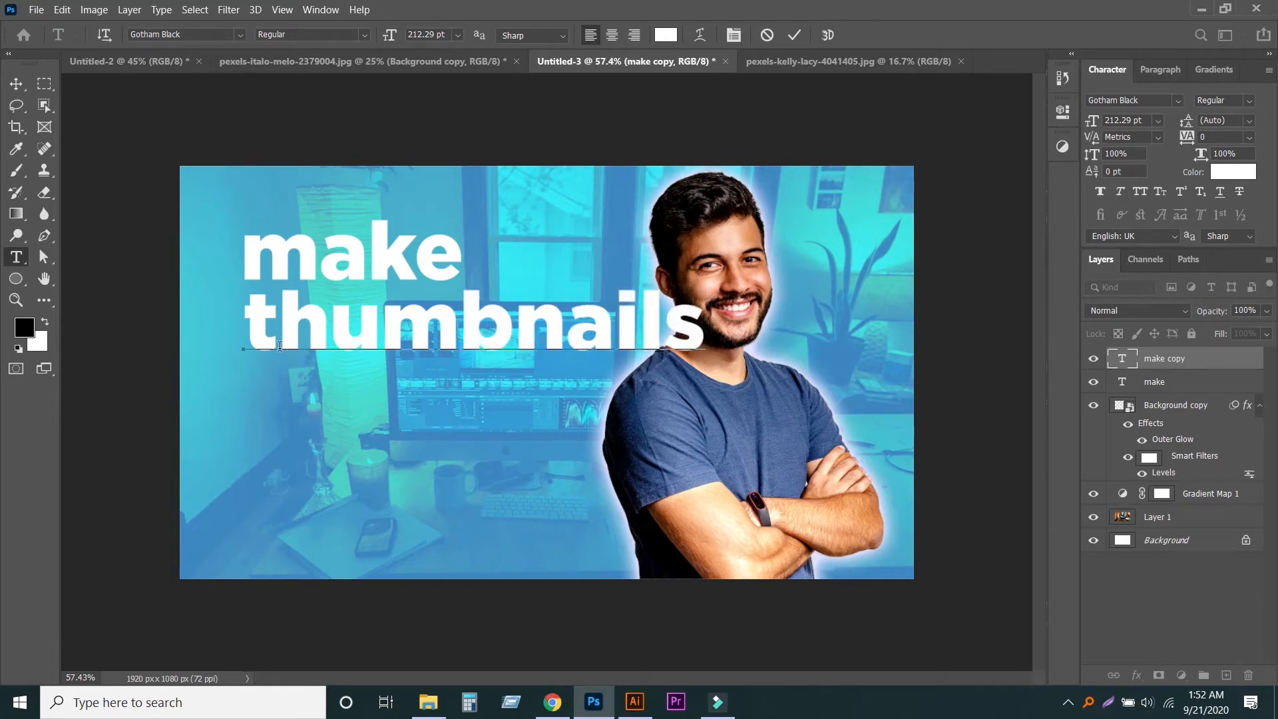
{"action": "left_click", "coordinate": [17, 85]}
{"action": "left_click_drag", "start_coordinate": [626, 333], "coordinate": [621, 337]}
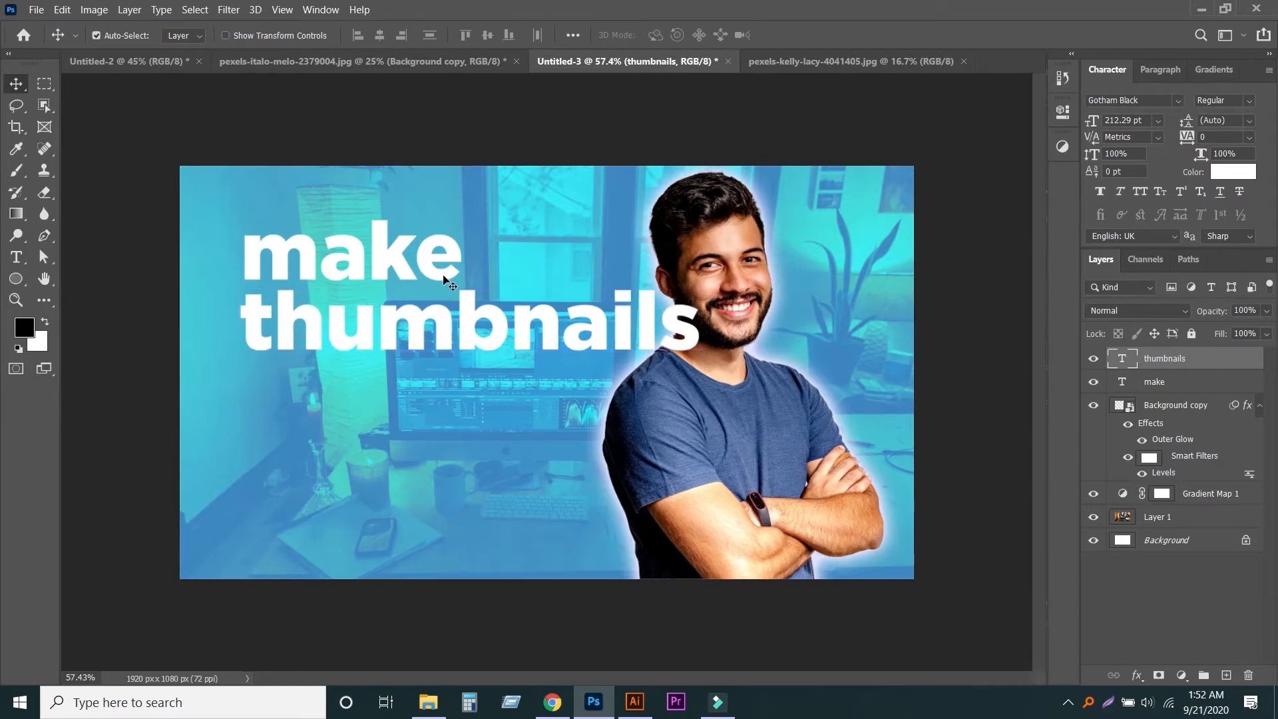
Duplicate the "thumbnails" text further down and change the copy to read "that"
{"action": "left_click_drag", "start_coordinate": [477, 345], "coordinate": [467, 448]}
{"action": "key", "text": "t"}
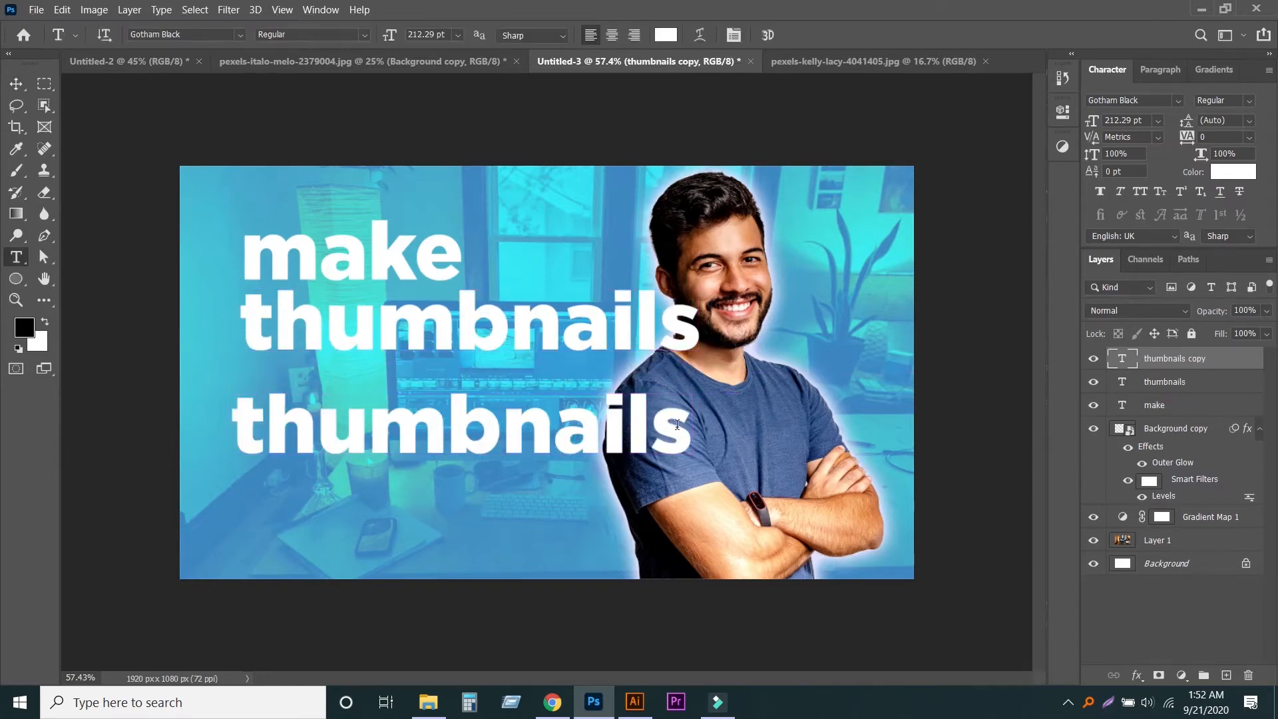
{"action": "left_click_drag", "start_coordinate": [676, 426], "coordinate": [175, 389]}
{"action": "type", "text": "that"}
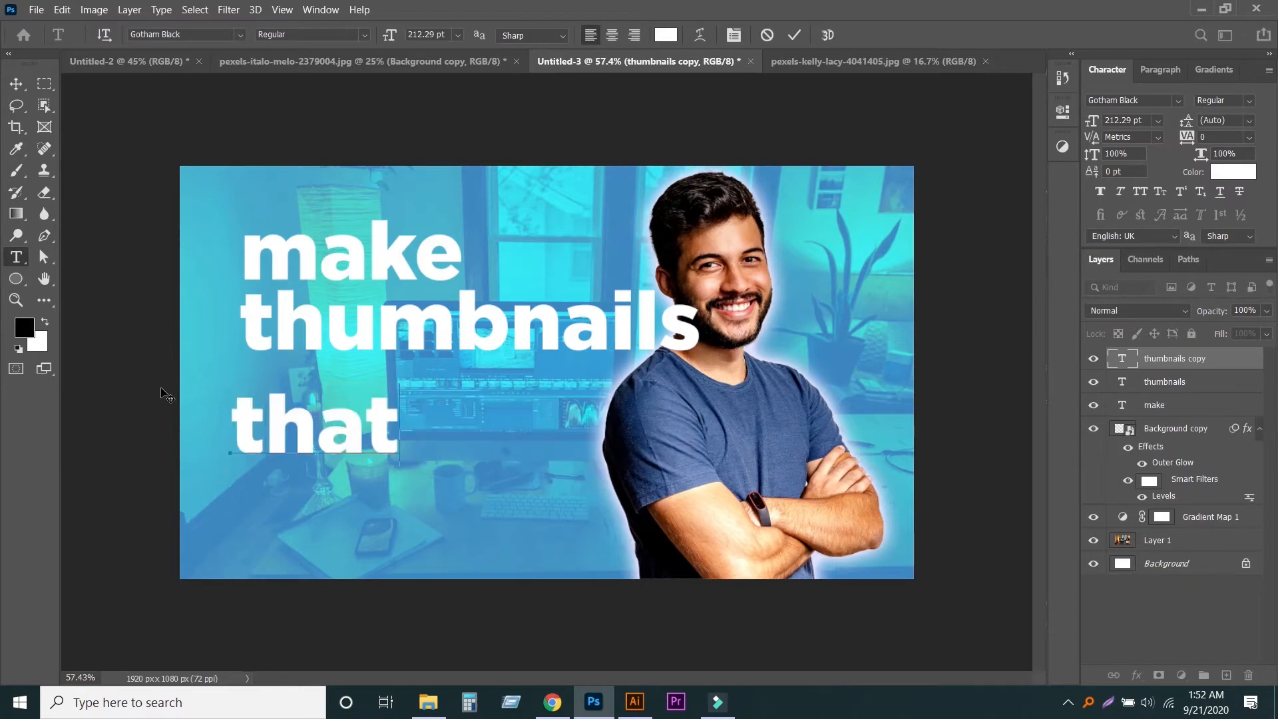
{"action": "left_click", "coordinate": [15, 82]}
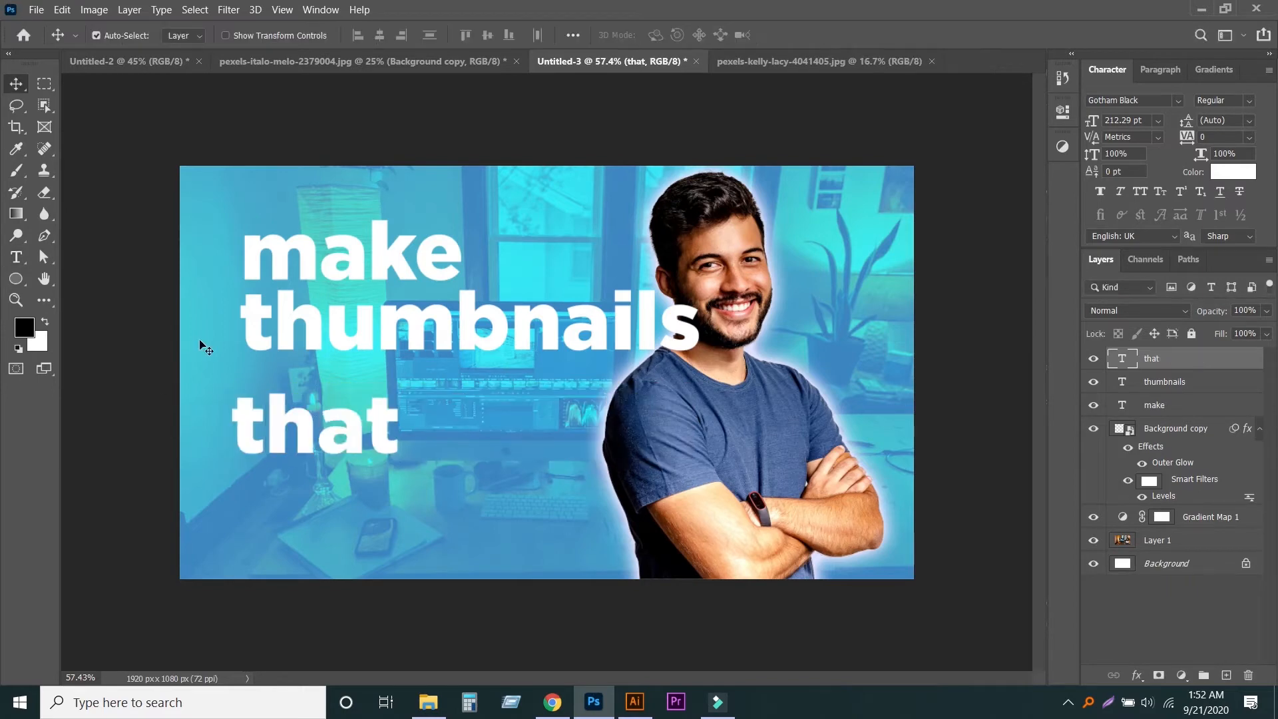
Duplicate the "that" text to its lower right and change the copy to uppercase "RANK"
{"action": "left_click_drag", "start_coordinate": [339, 426], "coordinate": [578, 483]}
{"action": "key", "text": "t"}
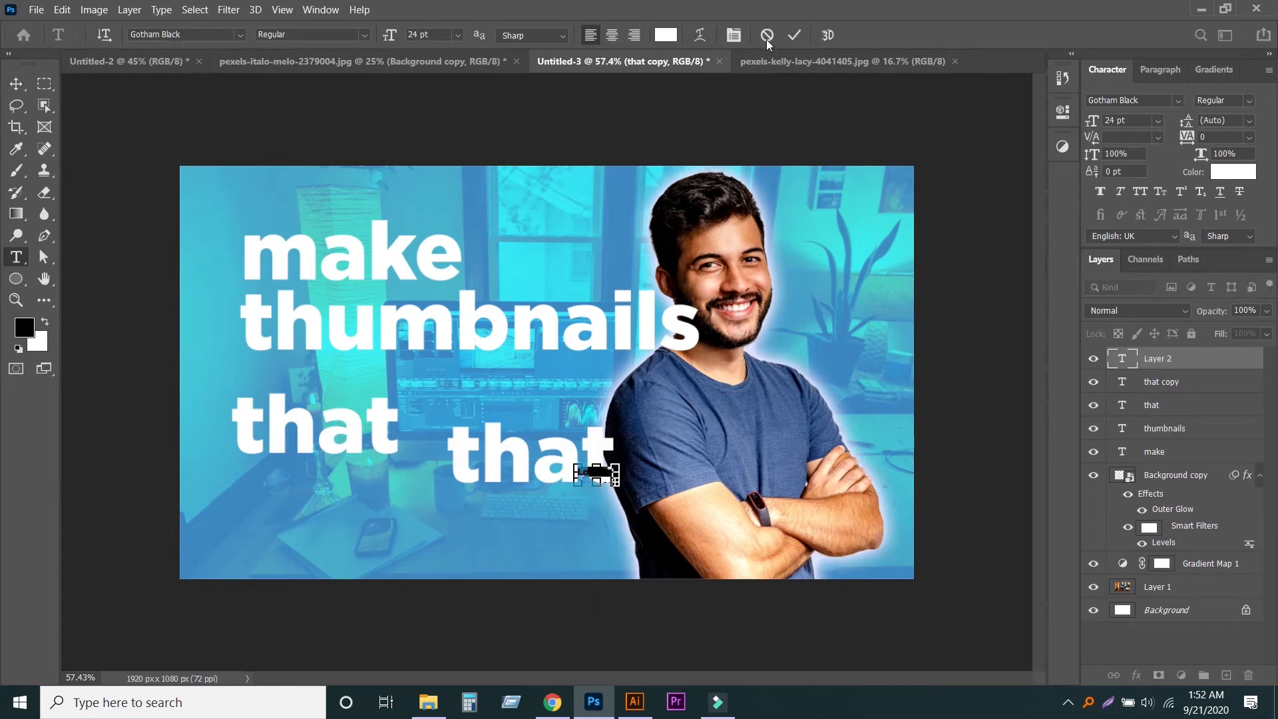
{"action": "left_click", "coordinate": [767, 37]}
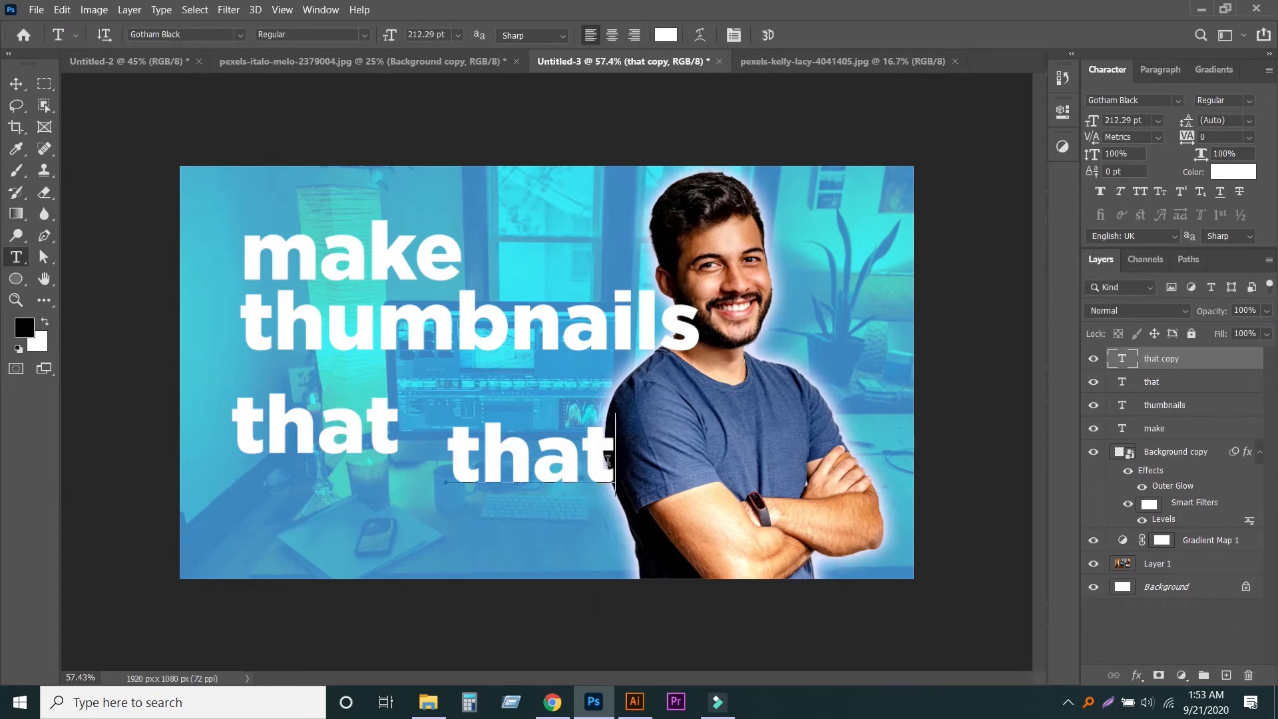
{"action": "left_click_drag", "start_coordinate": [610, 459], "coordinate": [452, 462]}
{"action": "type", "text": "R"}
{"action": "key", "text": "BackSpace"}
{"action": "type", "text": "rank"}
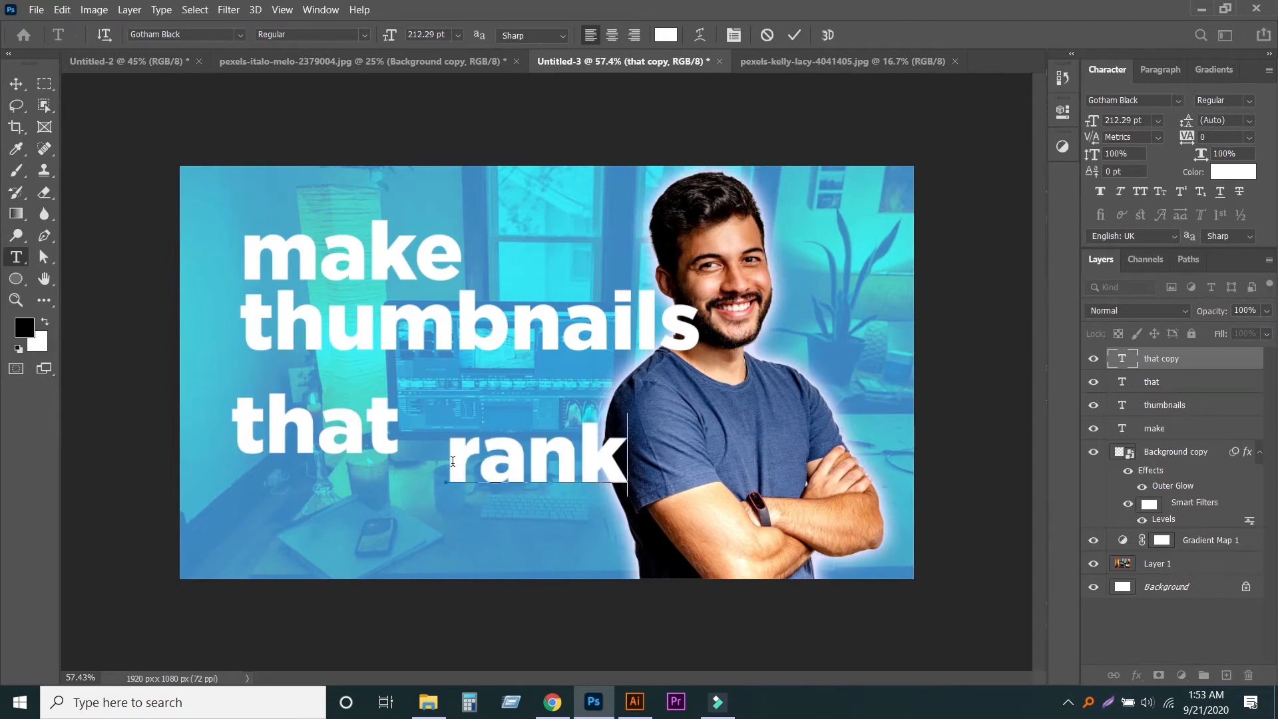
{"action": "key", "text": "BackSpace"}
{"action": "key", "text": "BackSpace"}
{"action": "key", "text": "BackSpace"}
{"action": "key", "text": "BackSpace"}
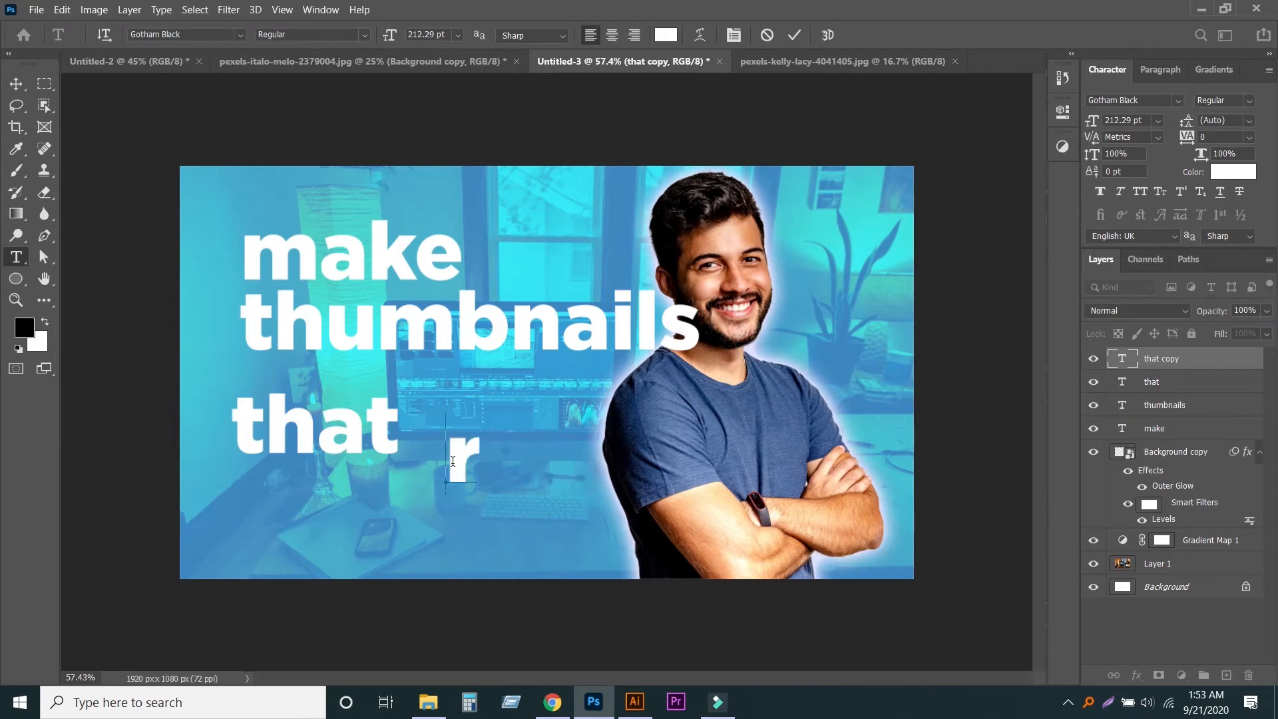
{"action": "type", "text": "RANK"}
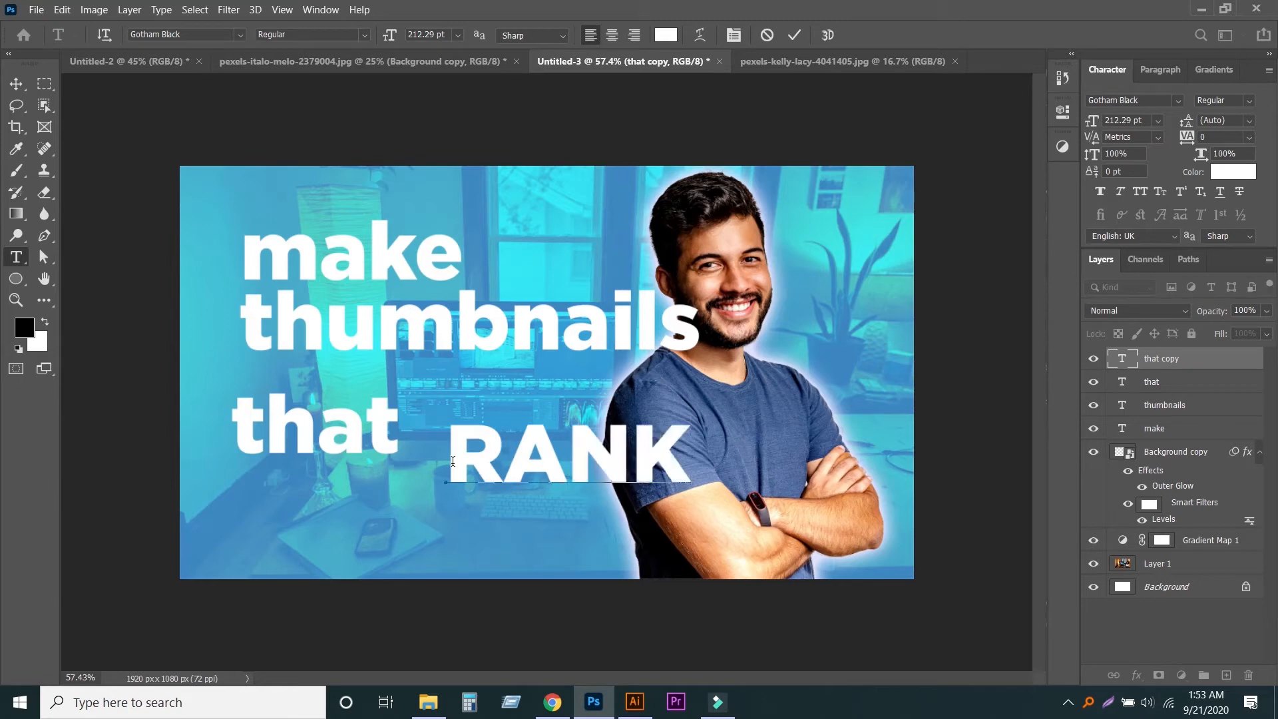
{"action": "left_click", "coordinate": [795, 36]}
Move the "that" text under the start of "thumbnails" and scale it down proportionally
{"action": "left_click", "coordinate": [16, 84]}
{"action": "left_click_drag", "start_coordinate": [352, 424], "coordinate": [362, 401]}
{"action": "key", "text": "ctrl+t"}
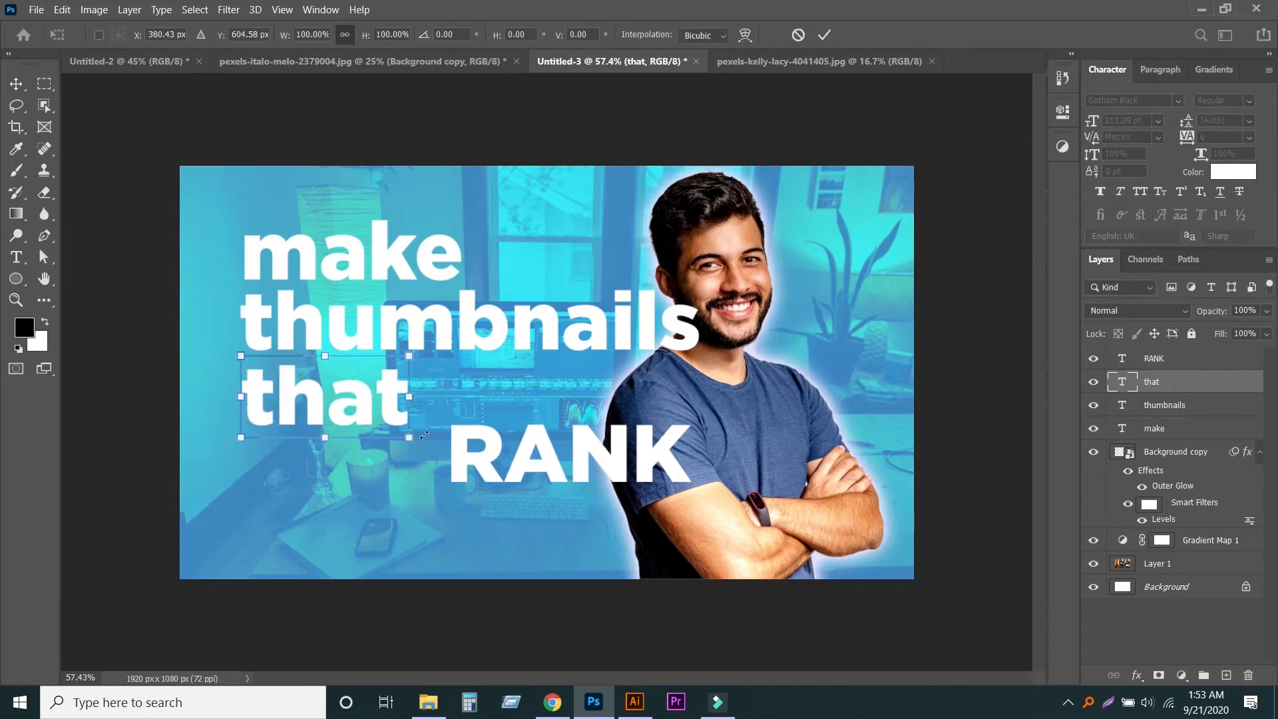
{"action": "left_click_drag", "start_coordinate": [410, 437], "coordinate": [333, 394]}
{"action": "left_click", "coordinate": [824, 35]}
Position the "RANK" text directly to the right of "that", below "thumbnails"
{"action": "left_click_drag", "start_coordinate": [615, 452], "coordinate": [538, 393]}
{"action": "scroll", "coordinate": [714, 397], "scroll_direction": "down", "scroll_amount": 3}
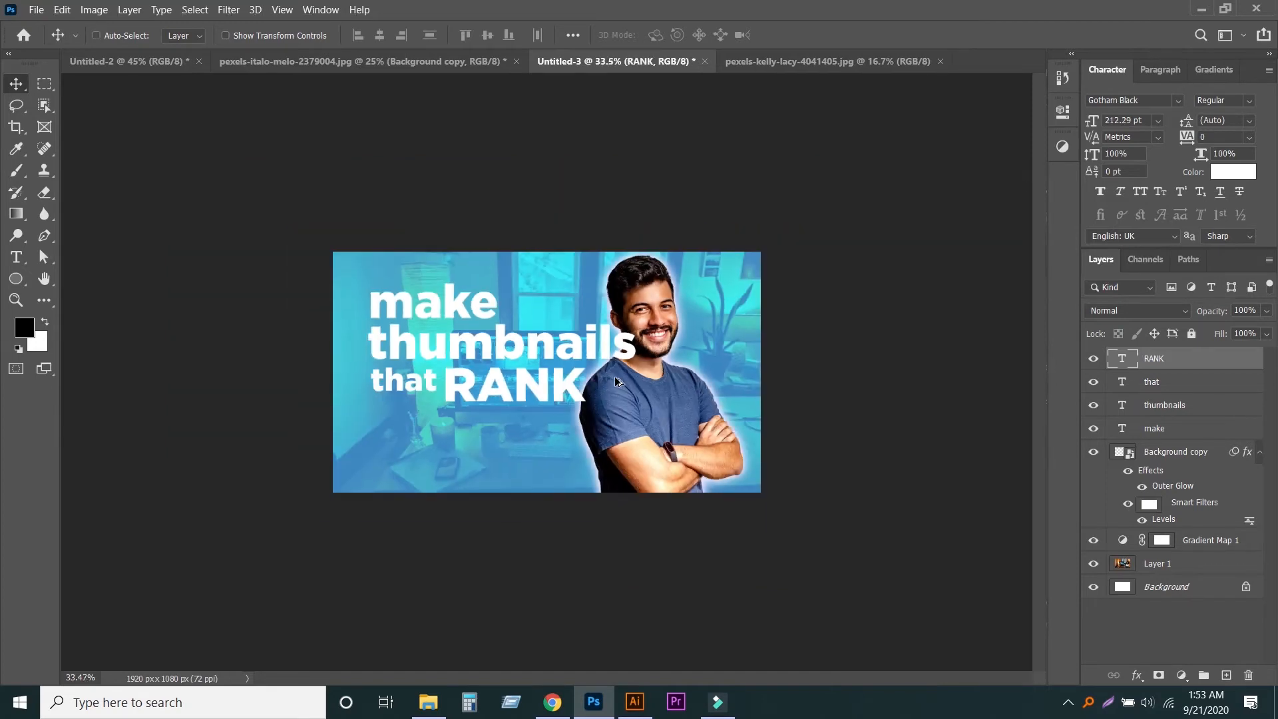
{"action": "scroll", "coordinate": [614, 377], "scroll_direction": "up", "scroll_amount": 2}
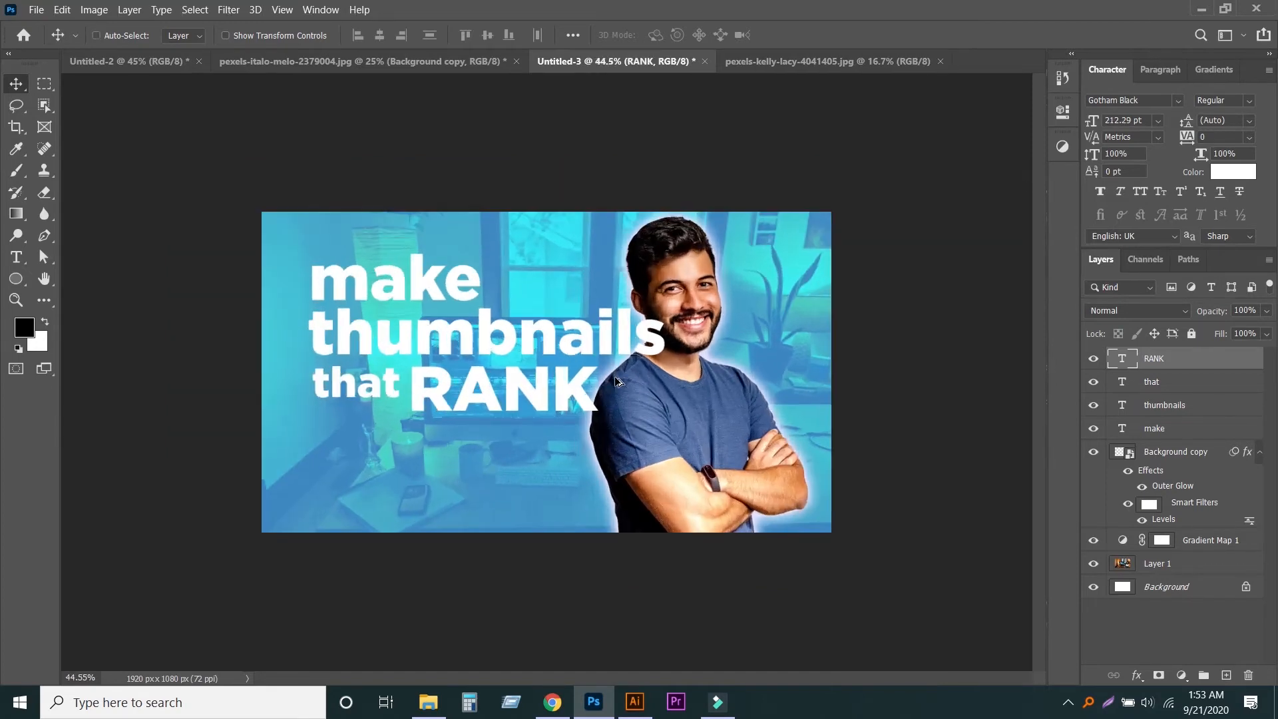
Move the cut-out man's layer above all text layers and shift him slightly to the right
{"action": "left_click", "coordinate": [1185, 454]}
{"action": "left_click_drag", "start_coordinate": [1235, 460], "coordinate": [1238, 359]}
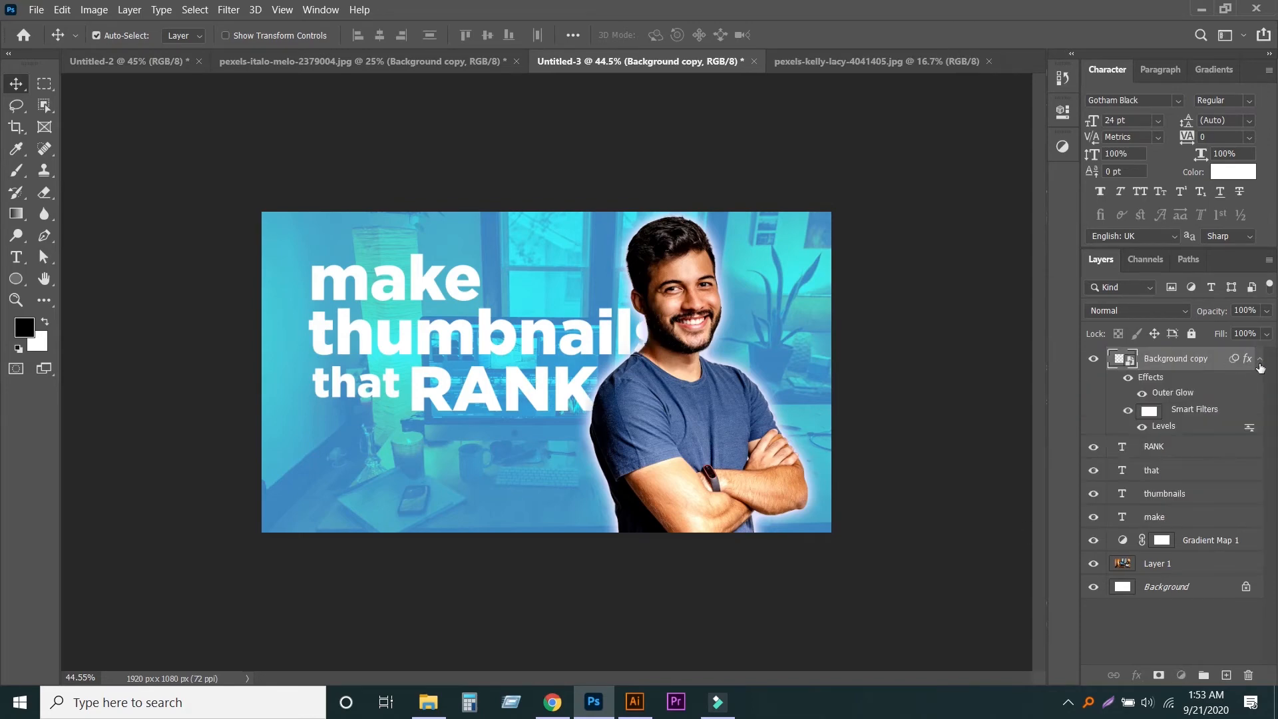
{"action": "left_click", "coordinate": [1259, 362]}
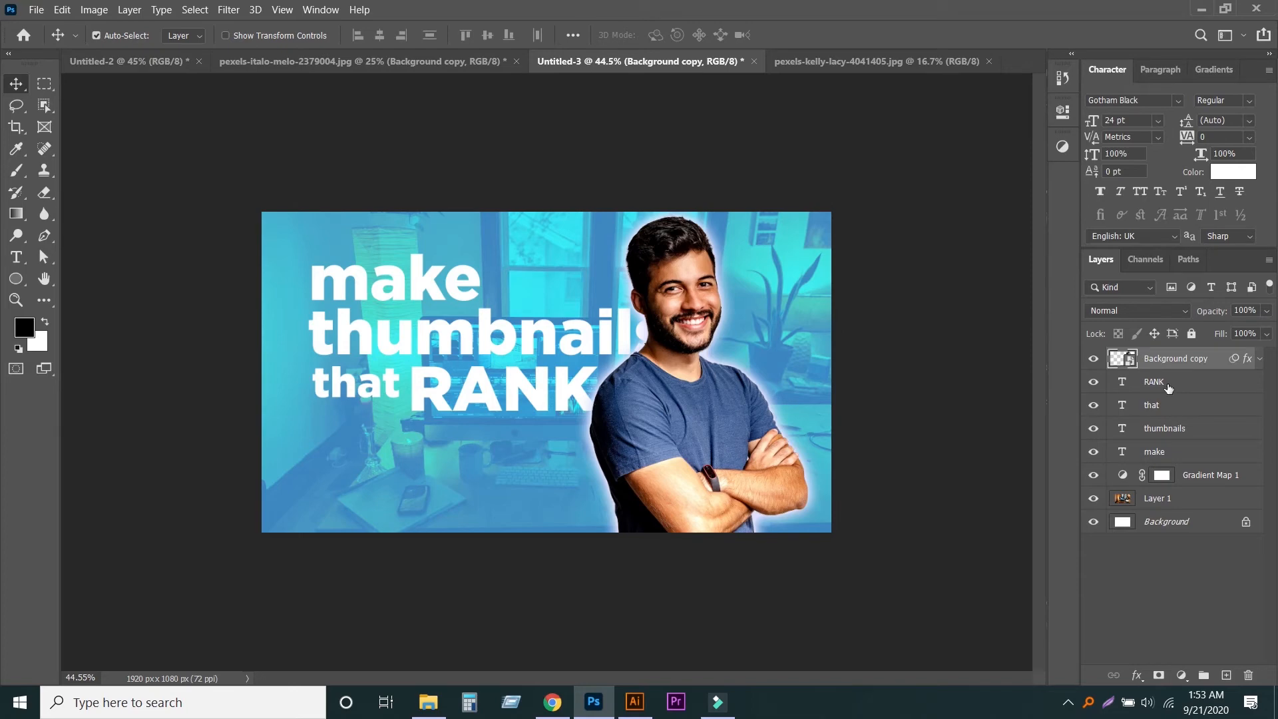
{"action": "left_click_drag", "start_coordinate": [646, 402], "coordinate": [662, 404]}
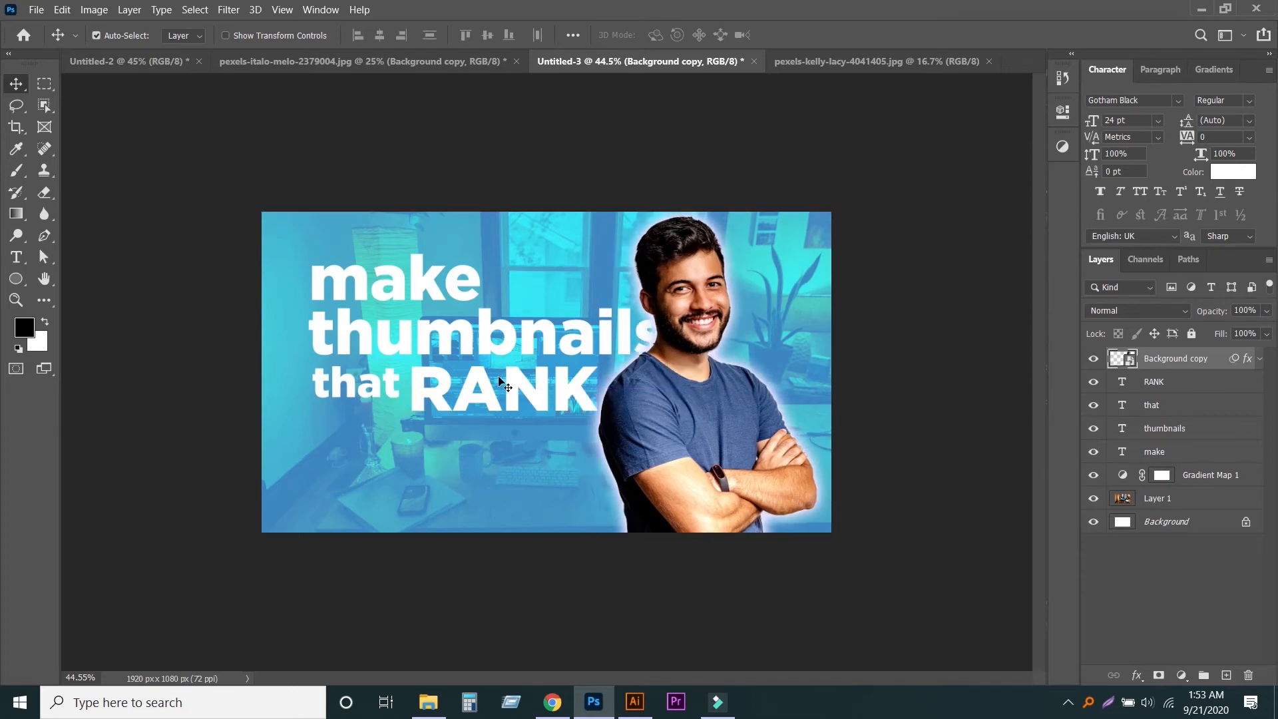
Nudge the "RANK" and "that" texts slightly upward, closer to the "thumbnails" line
{"action": "left_click", "coordinate": [564, 391]}
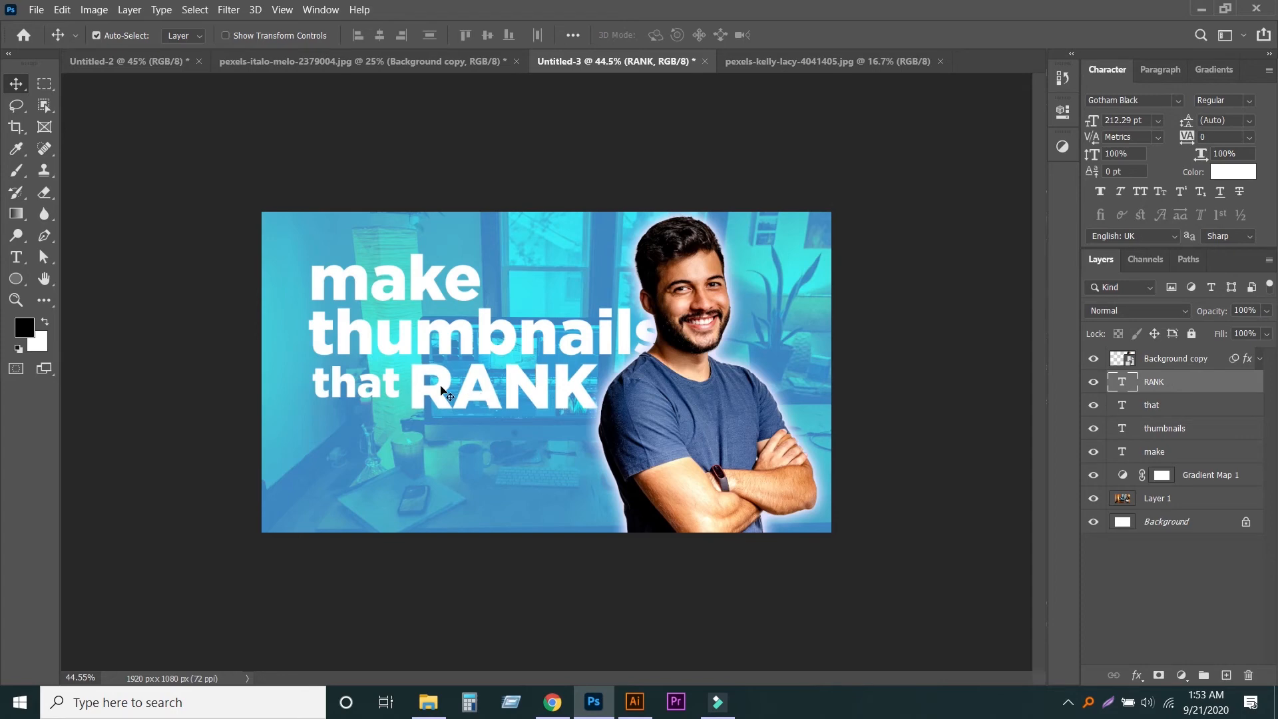
{"action": "left_click", "coordinate": [391, 391]}
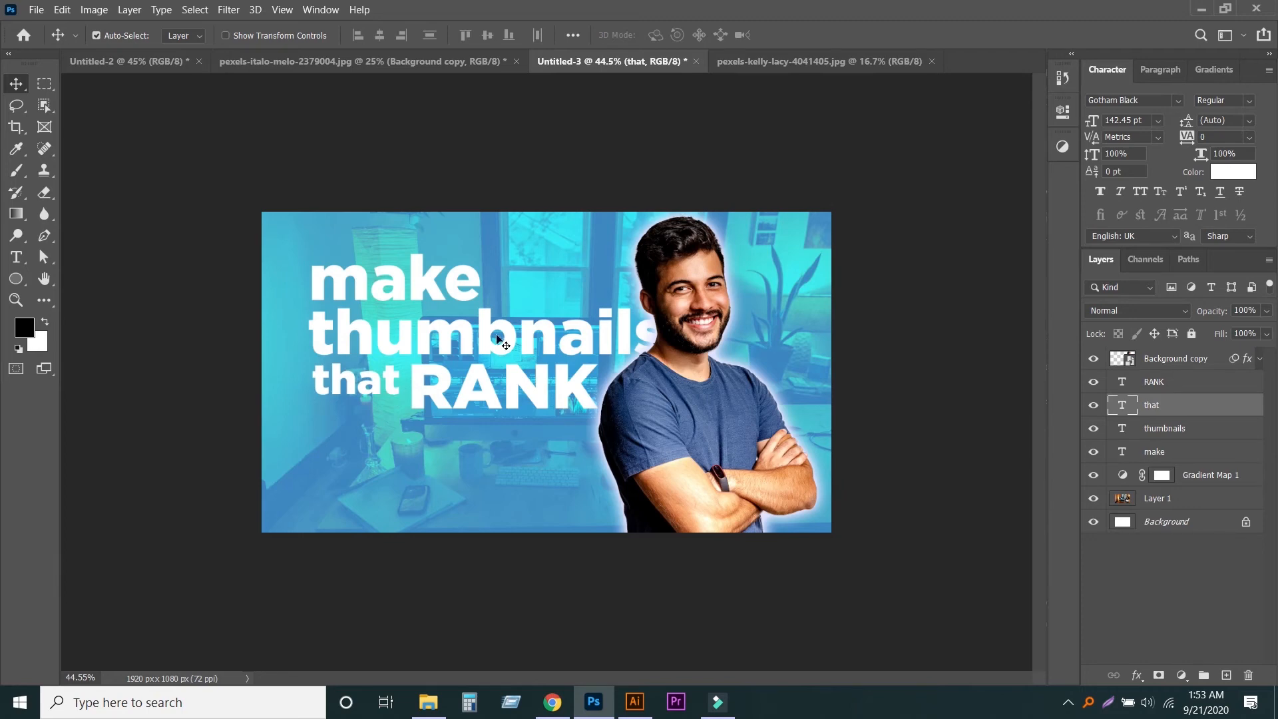
{"action": "scroll", "coordinate": [478, 393], "scroll_direction": "down", "scroll_amount": 4}
{"action": "scroll", "coordinate": [521, 381], "scroll_direction": "up", "scroll_amount": 4}
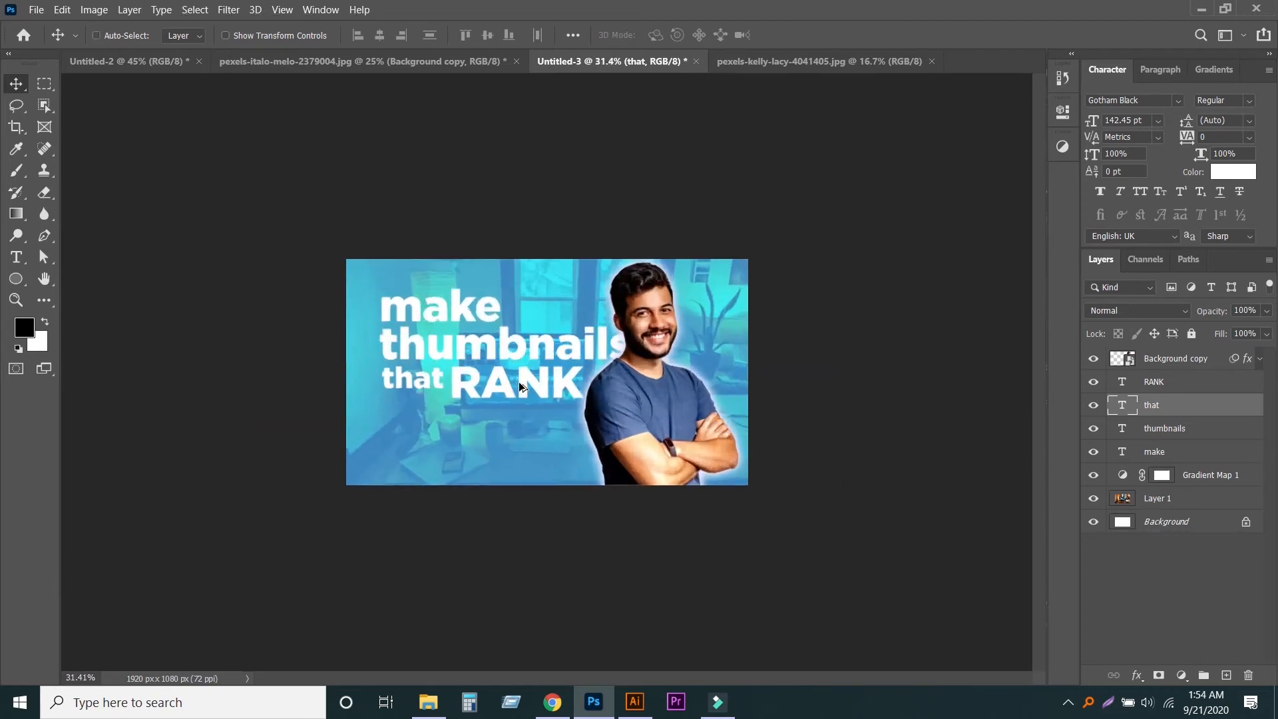
Add a drop shadow to "make" with 36% opacity, 90° angle, 22 px distance and 18 px size, and copy it to "thumbnails", "that" and "RANK"
{"action": "left_click", "coordinate": [418, 285], "text": "ctrl"}
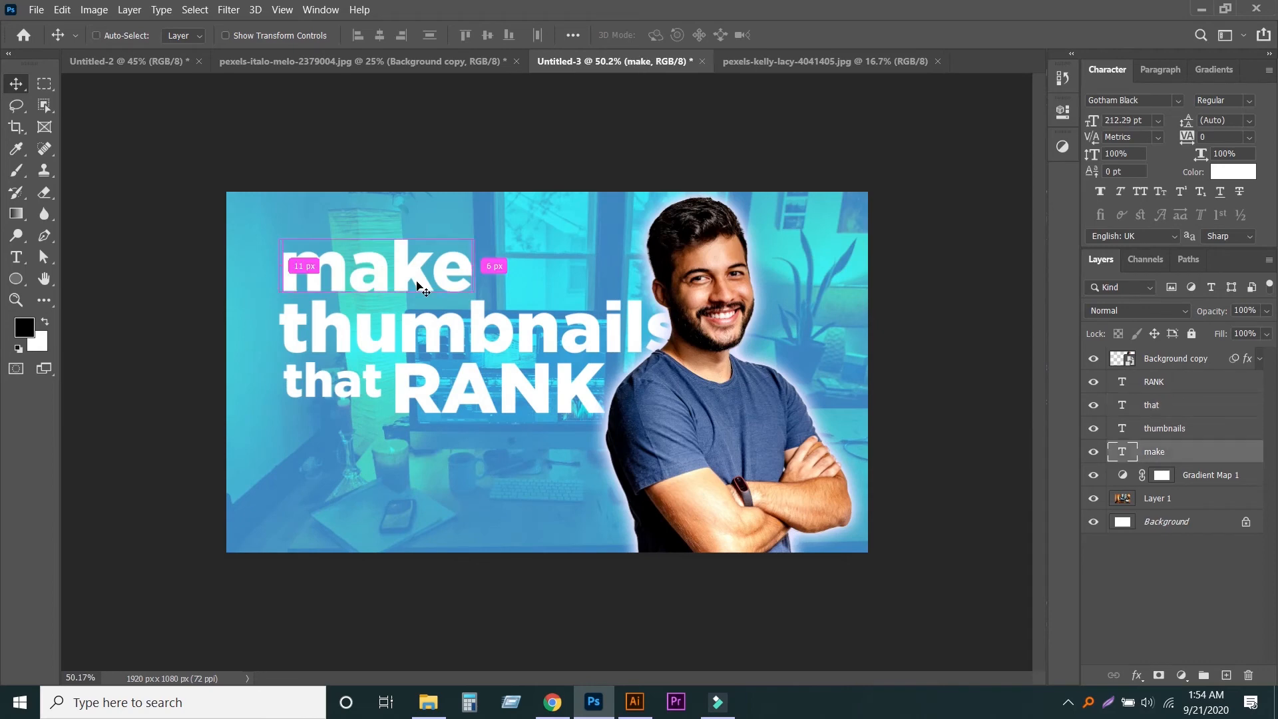
{"action": "key", "text": "ctrl+t"}
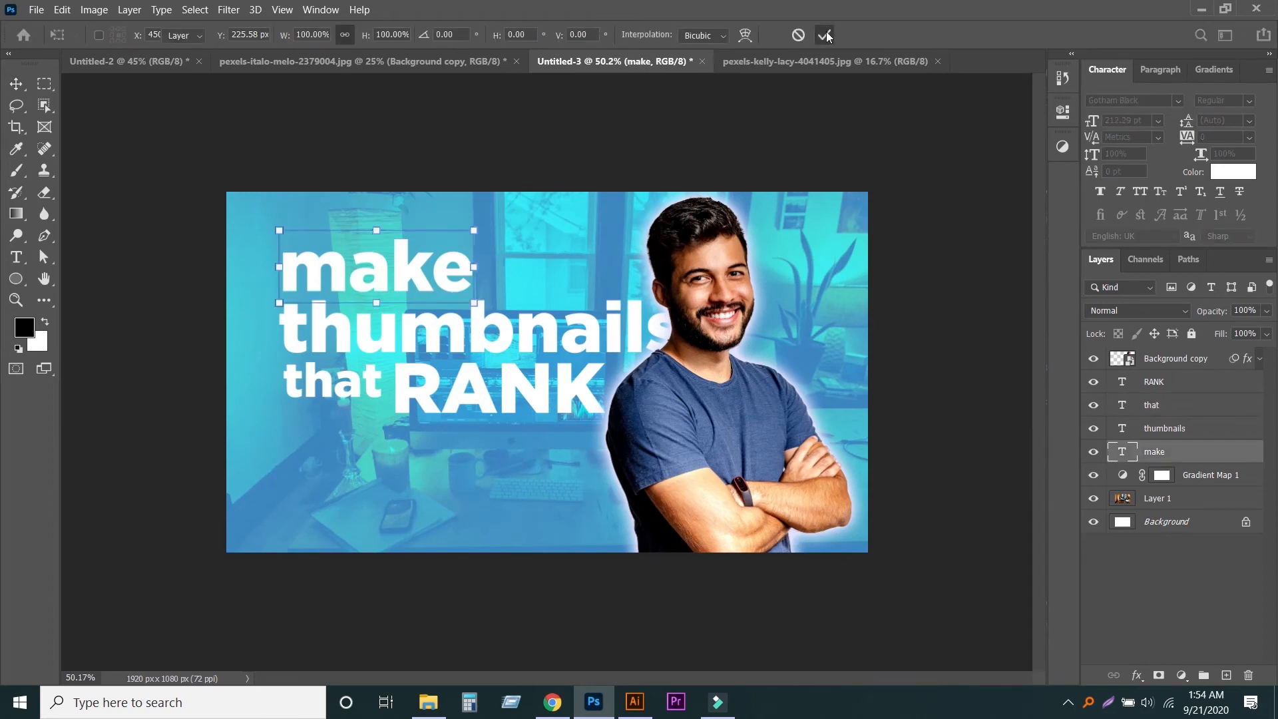
{"action": "left_click", "coordinate": [824, 35]}
{"action": "left_click", "coordinate": [1137, 675]}
{"action": "left_click", "coordinate": [1185, 670]}
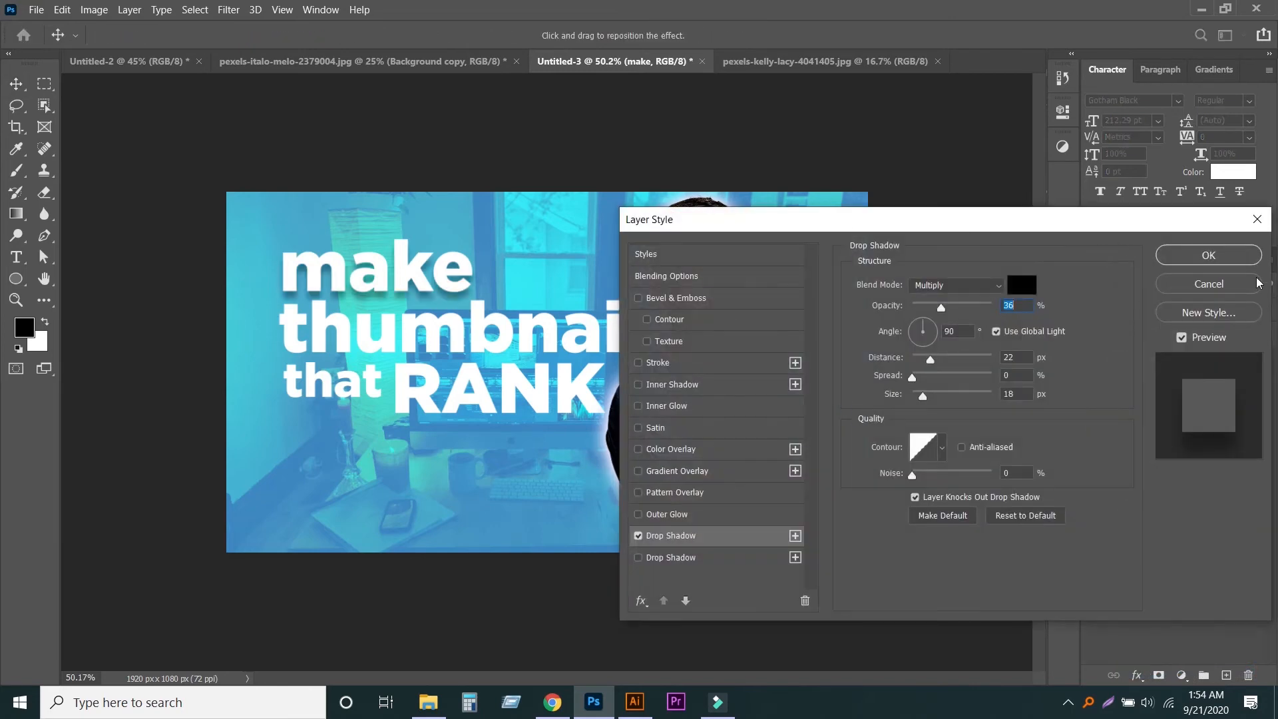
{"action": "left_click", "coordinate": [1208, 255]}
{"action": "left_click_drag", "start_coordinate": [1192, 487], "coordinate": [1182, 382]}
{"action": "scroll", "coordinate": [586, 358], "scroll_direction": "down", "scroll_amount": 2, "text": "alt"}
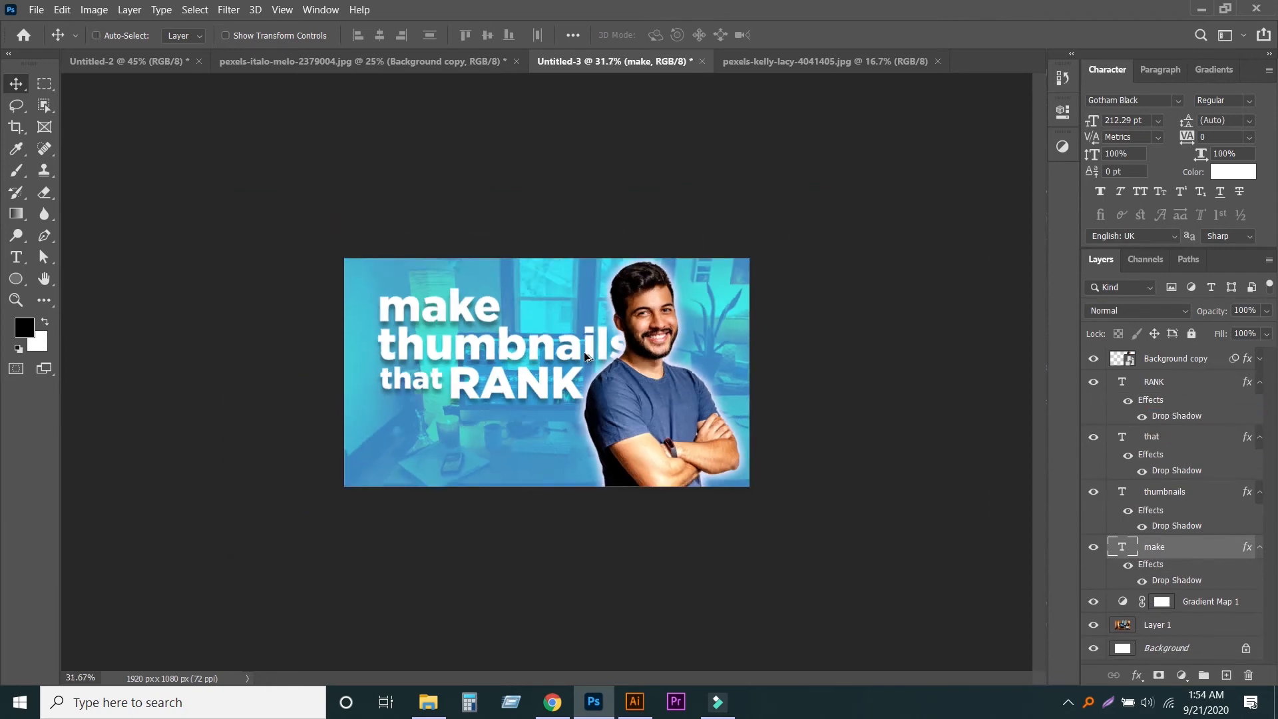
Add a linear pink-to-orange gradient overlay at 90° and 100% opacity to "RANK" and shift the gradient down across the letters
{"action": "scroll", "coordinate": [466, 373], "scroll_direction": "up", "scroll_amount": 3}
{"action": "left_click", "coordinate": [537, 400], "text": "ctrl"}
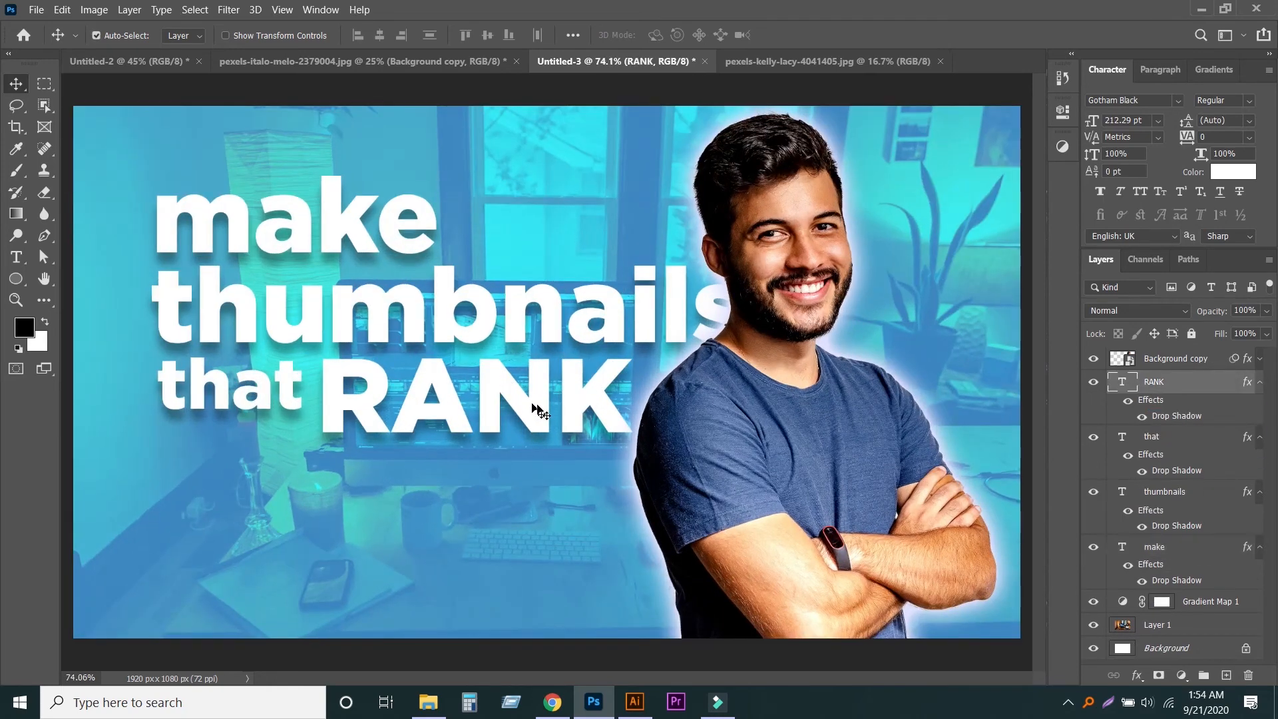
{"action": "left_click", "coordinate": [1137, 675]}
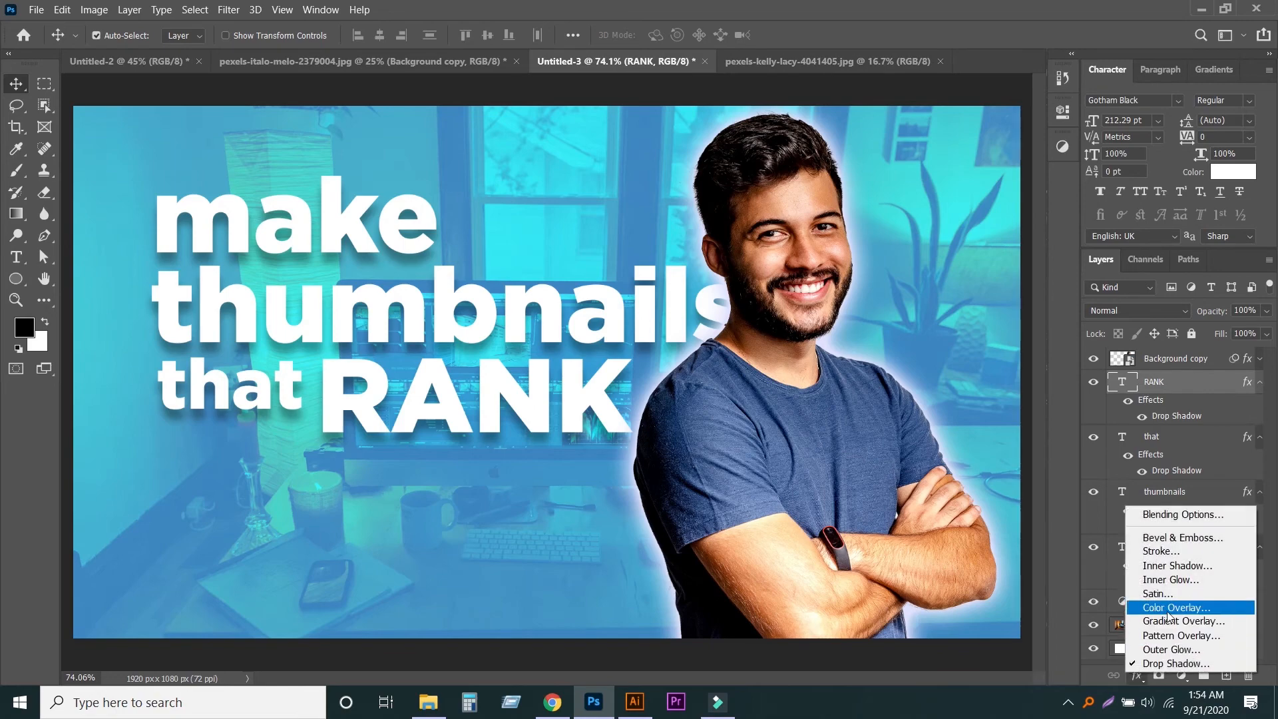
{"action": "left_click", "coordinate": [1169, 622]}
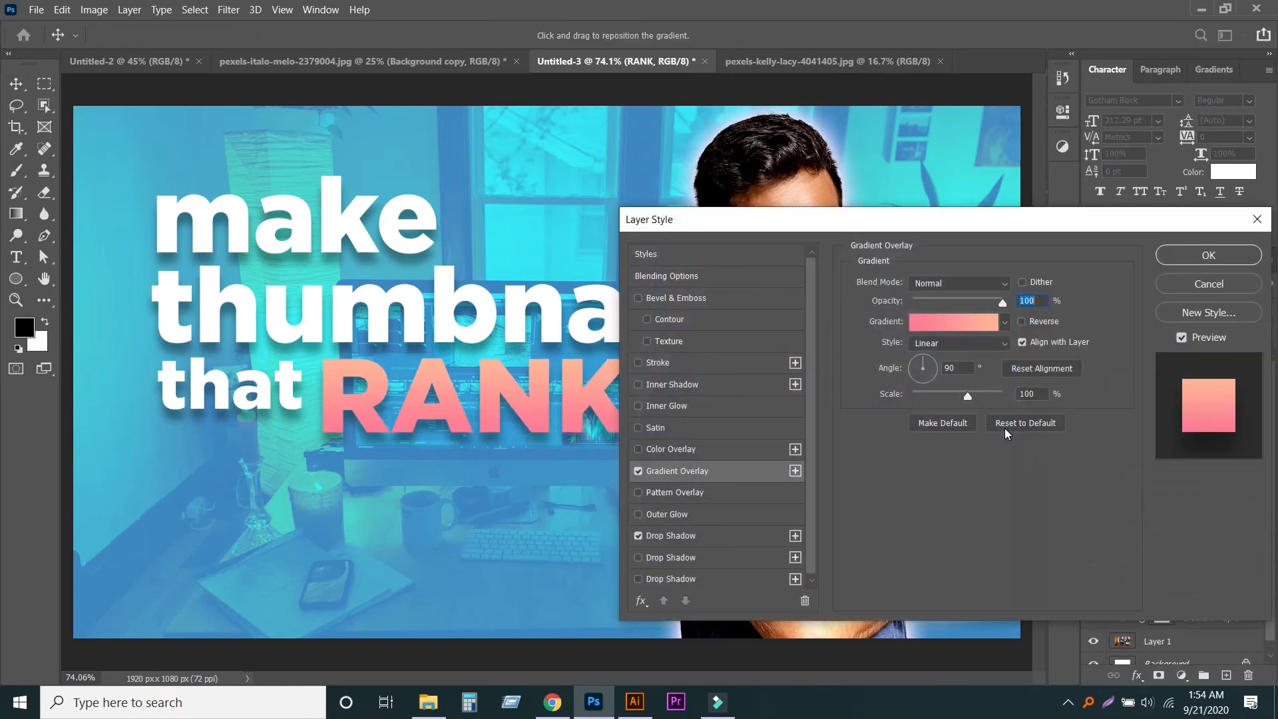
{"action": "left_click_drag", "start_coordinate": [507, 425], "coordinate": [508, 479]}
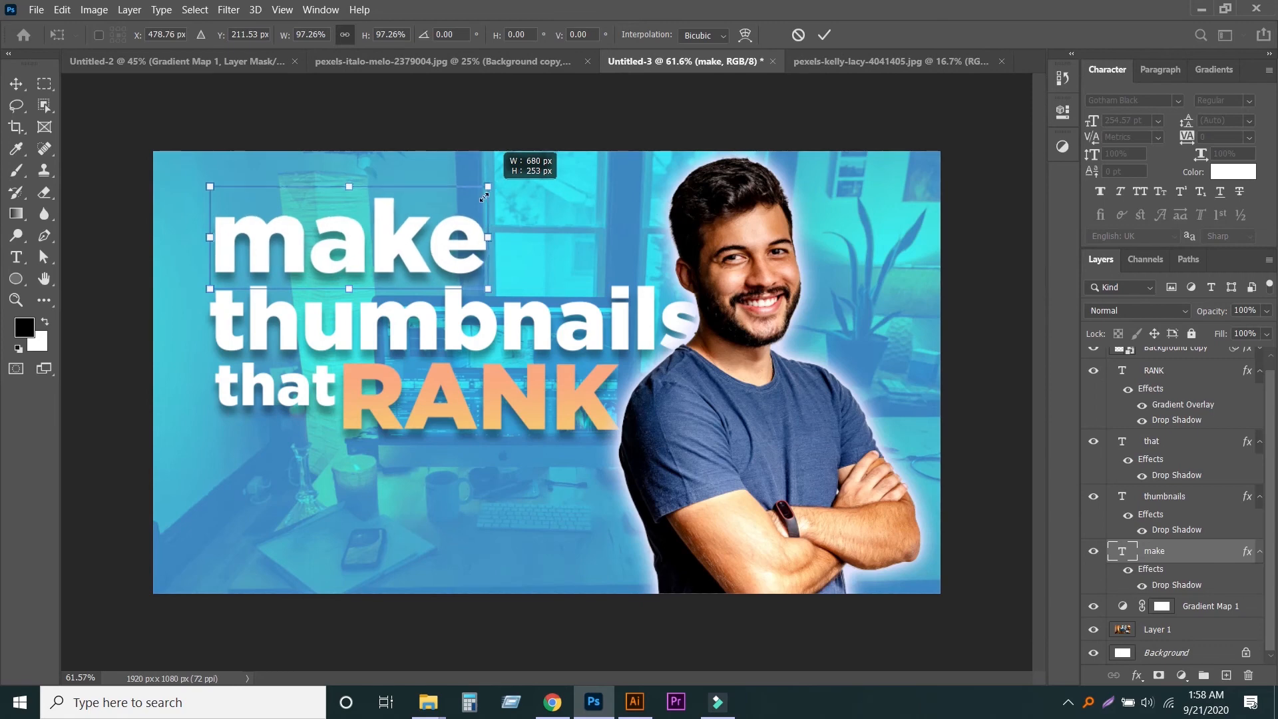
Scale the "make" text down proportionally to about 219 pt, keeping it above the start of "thumbnails"
{"action": "left_click_drag", "start_coordinate": [484, 197], "coordinate": [462, 210]}
{"action": "key", "text": "Return"}
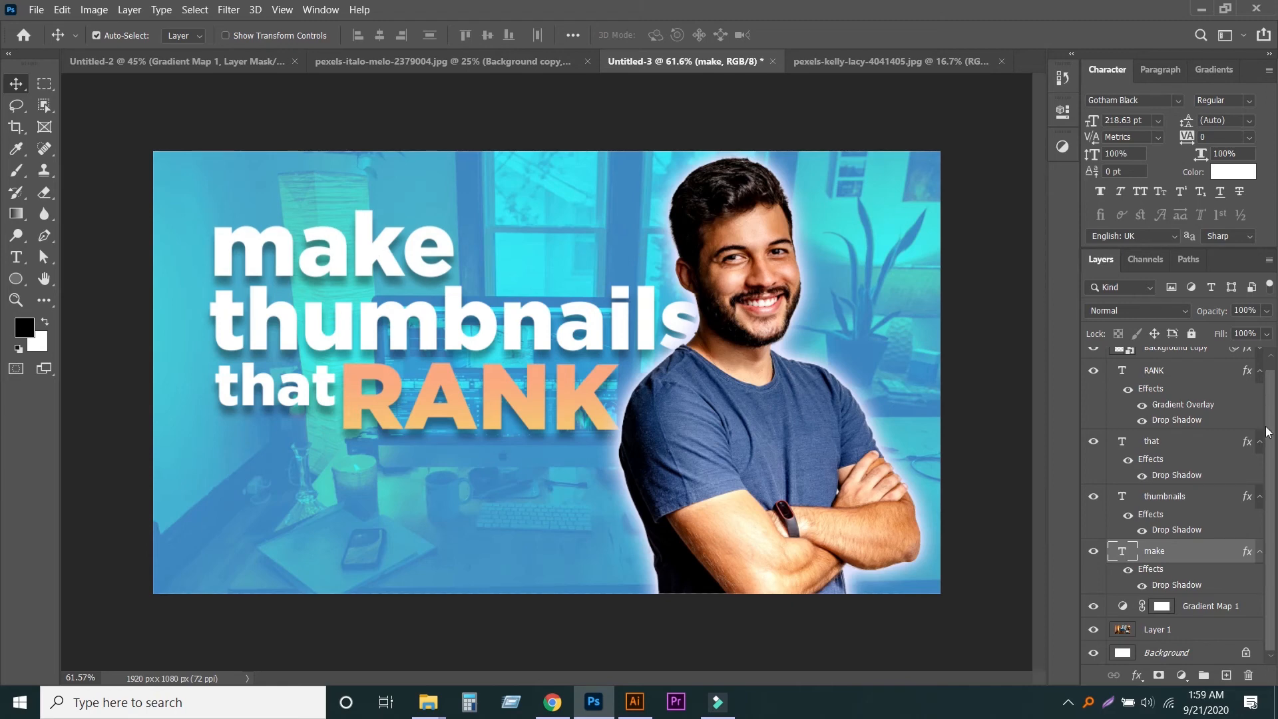
Lower the Gradient Map adjustment layer's opacity to 60% and deselect all layers
{"action": "left_click", "coordinate": [1193, 615]}
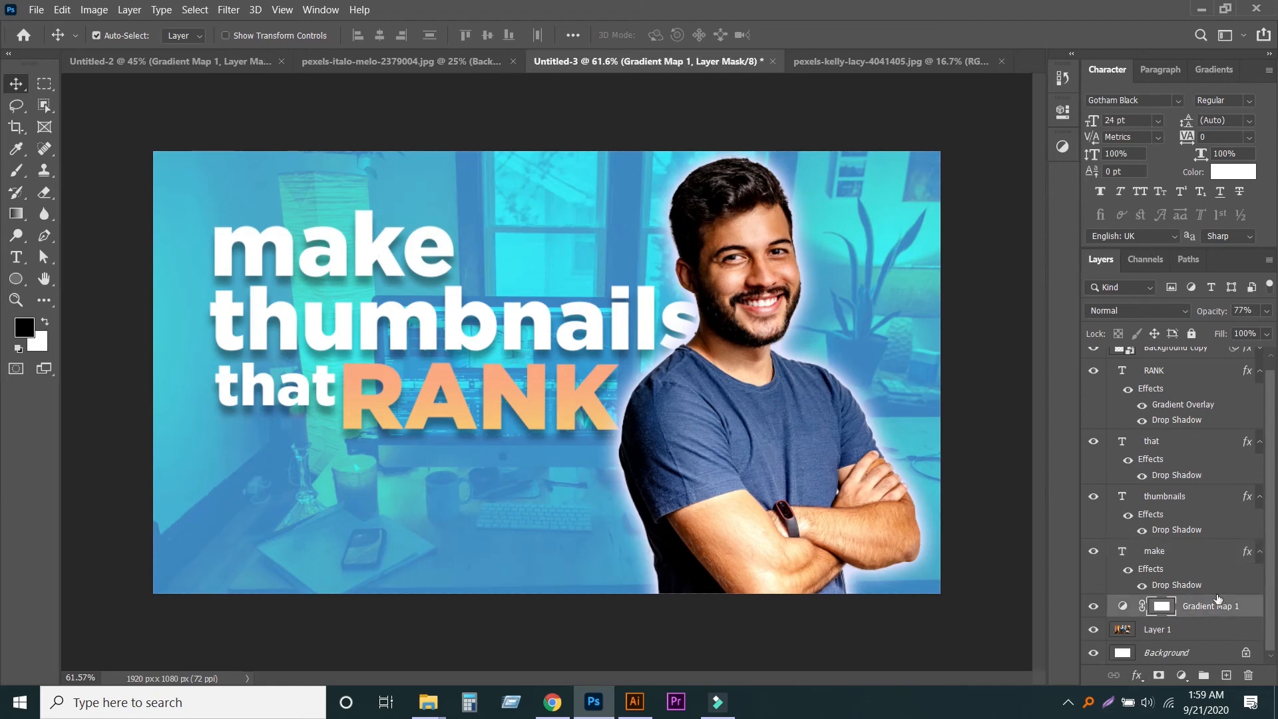
{"action": "left_click", "coordinate": [1221, 310]}
{"action": "type", "text": "60"}
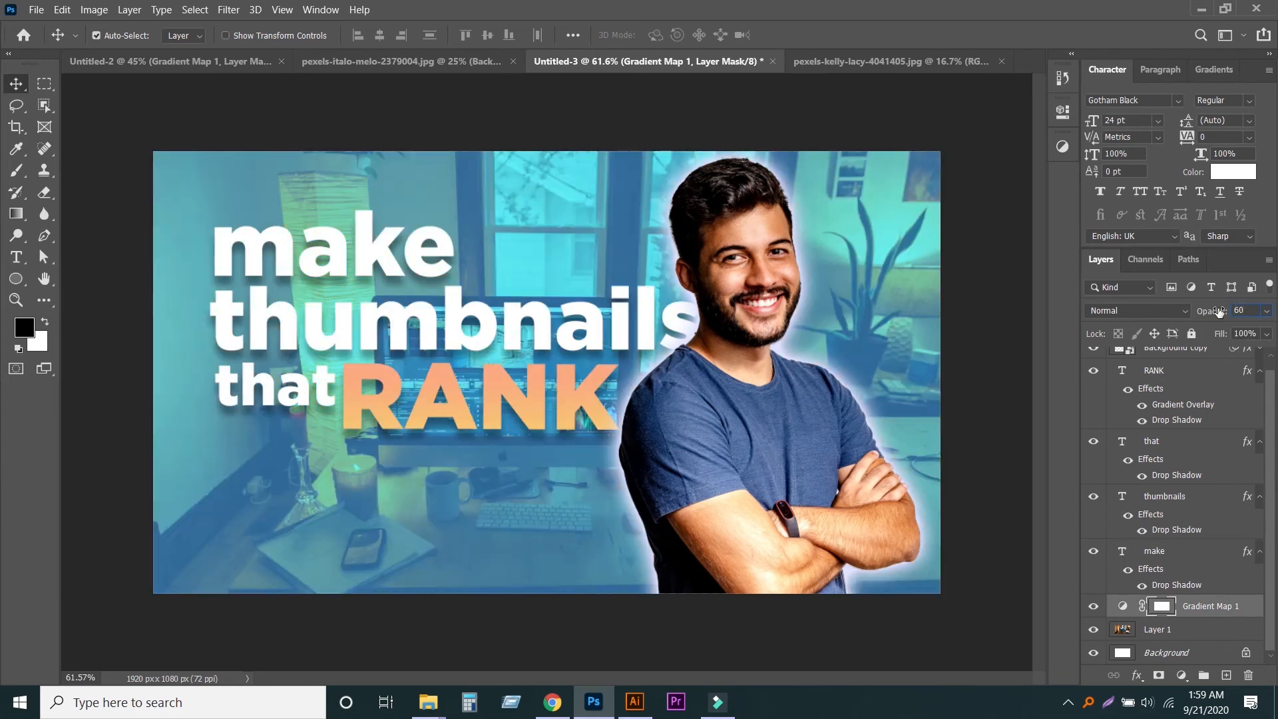
{"action": "left_click", "coordinate": [85, 237]}
{"action": "scroll", "coordinate": [540, 246], "scroll_direction": "down", "scroll_amount": 5}
{"action": "scroll", "coordinate": [552, 341], "scroll_direction": "up", "scroll_amount": 2}
{"action": "scroll", "coordinate": [552, 341], "scroll_direction": "up", "scroll_amount": 2}
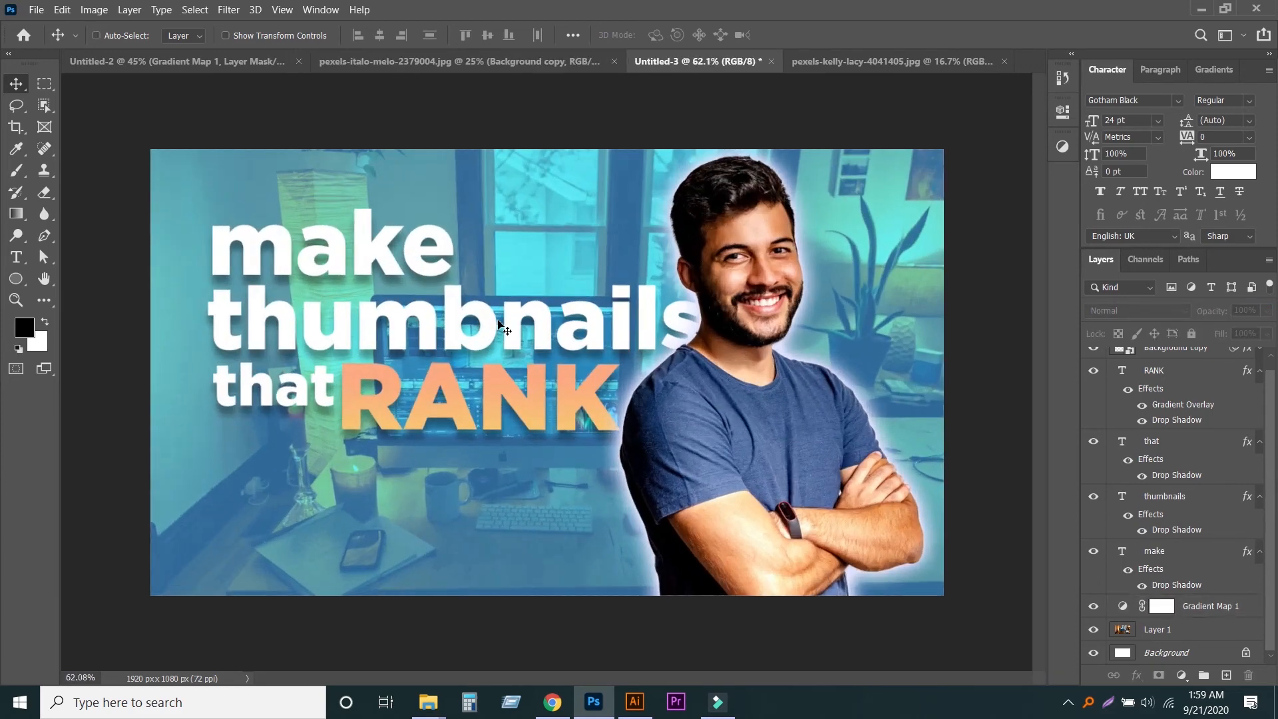
{"action": "scroll", "coordinate": [586, 322], "scroll_direction": "down", "scroll_amount": 1}
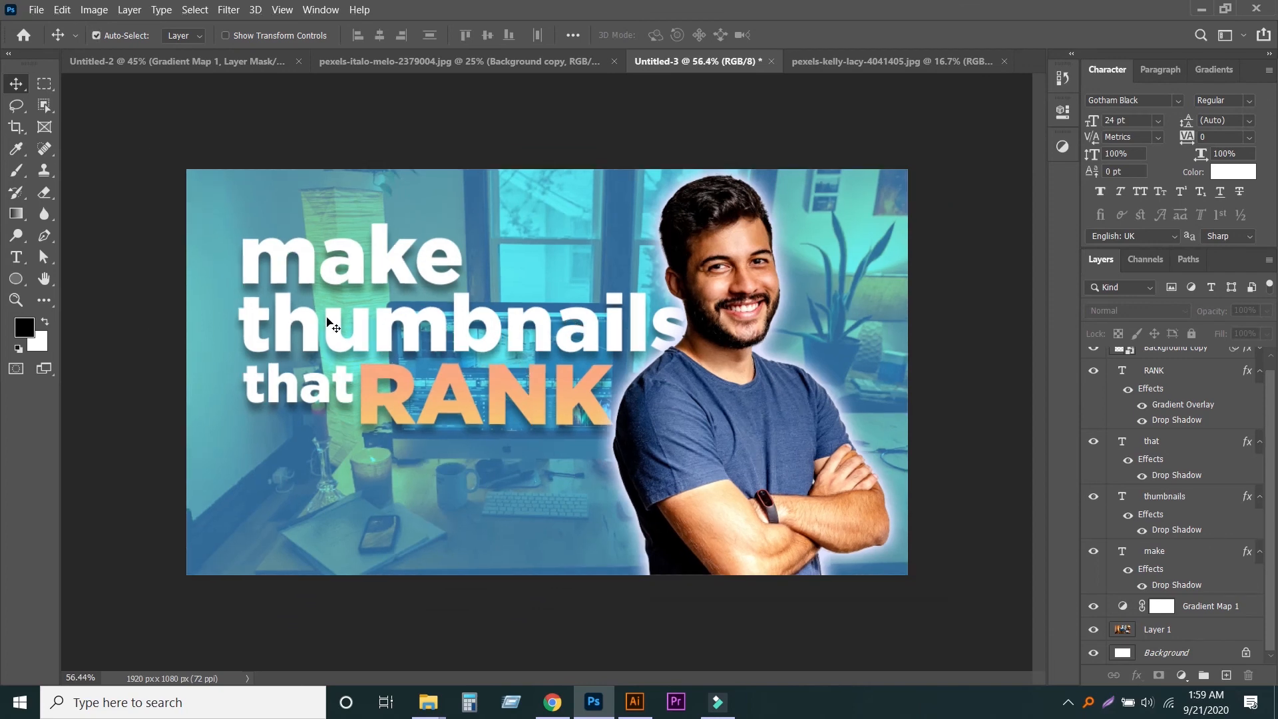
Export the thumbnail with Save for Web as a 1920 x 1080 JPEG at quality 70, named "youtube thumnail 2", in the "youtube thumbnails" folder
{"action": "left_click", "coordinate": [29, 10]}
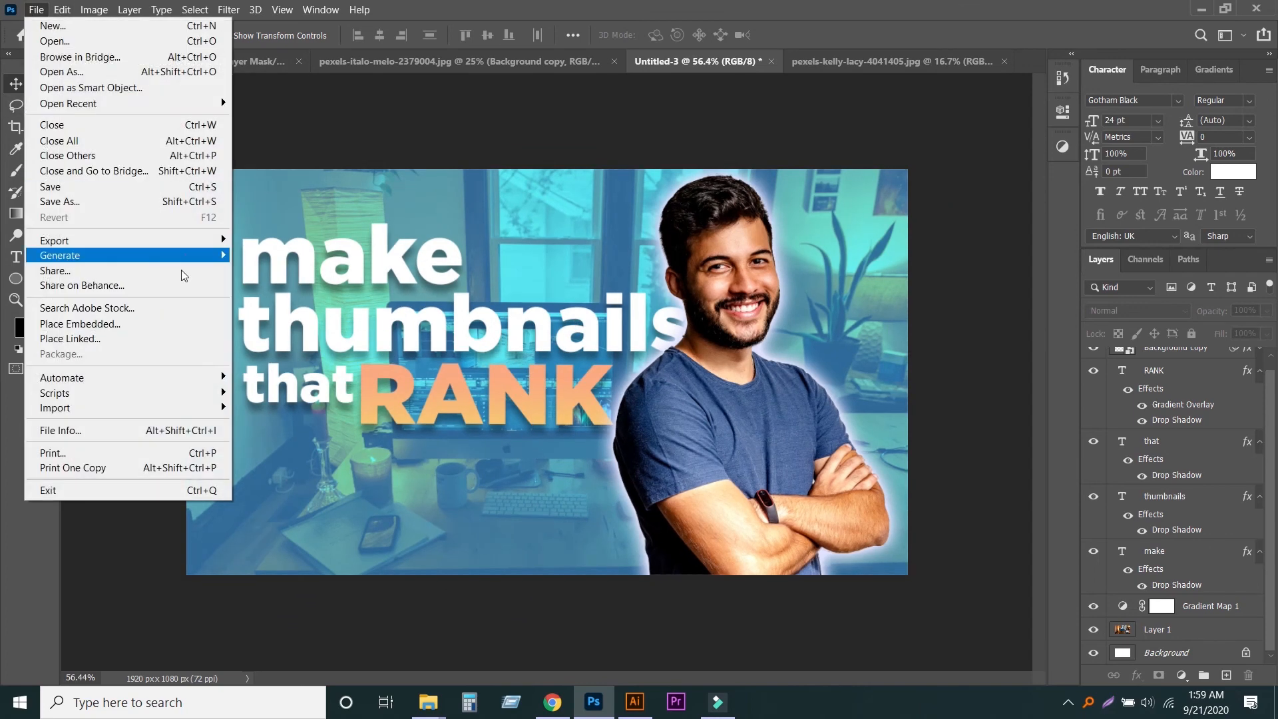
{"action": "mouse_move", "coordinate": [167, 240]}
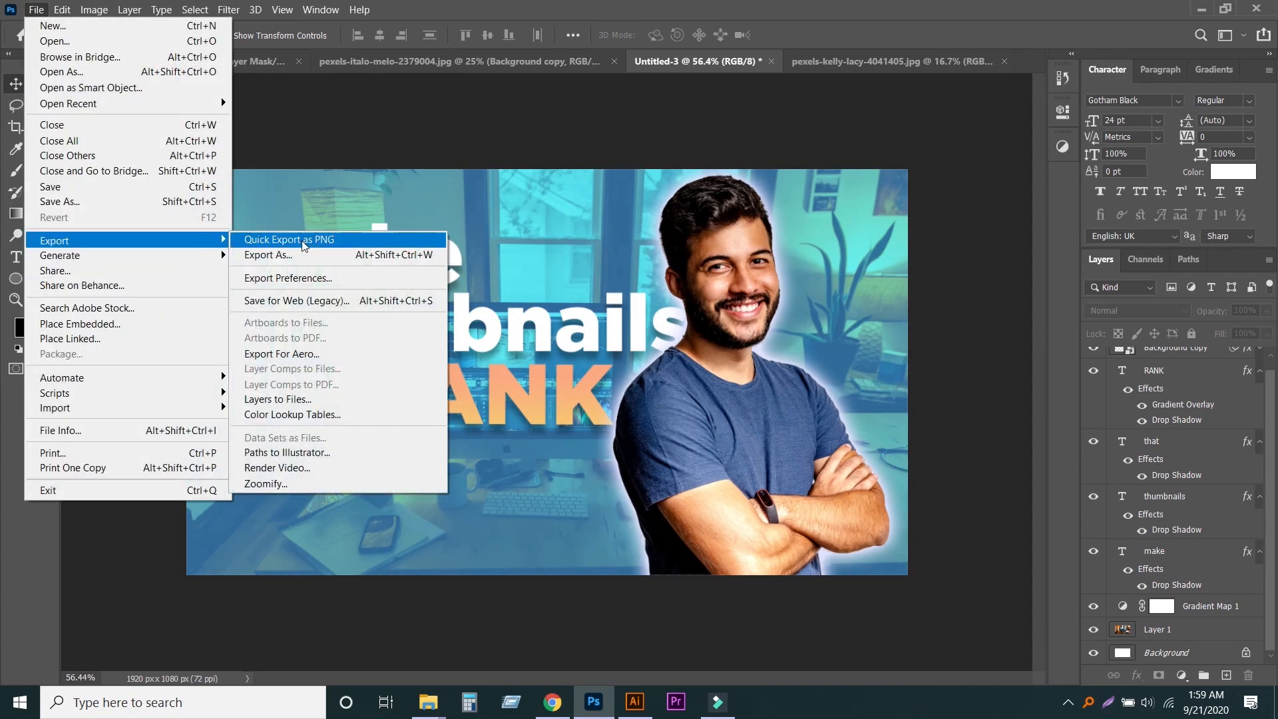
{"action": "left_click", "coordinate": [317, 299]}
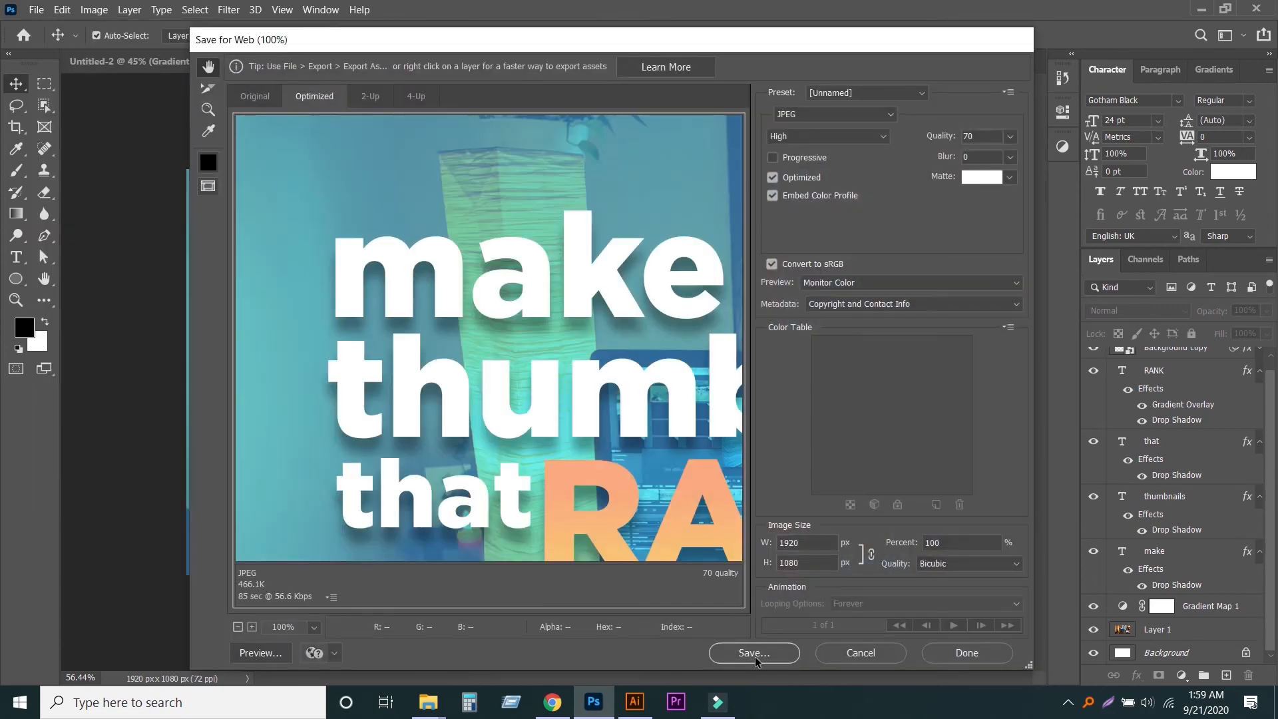
{"action": "left_click", "coordinate": [754, 654]}
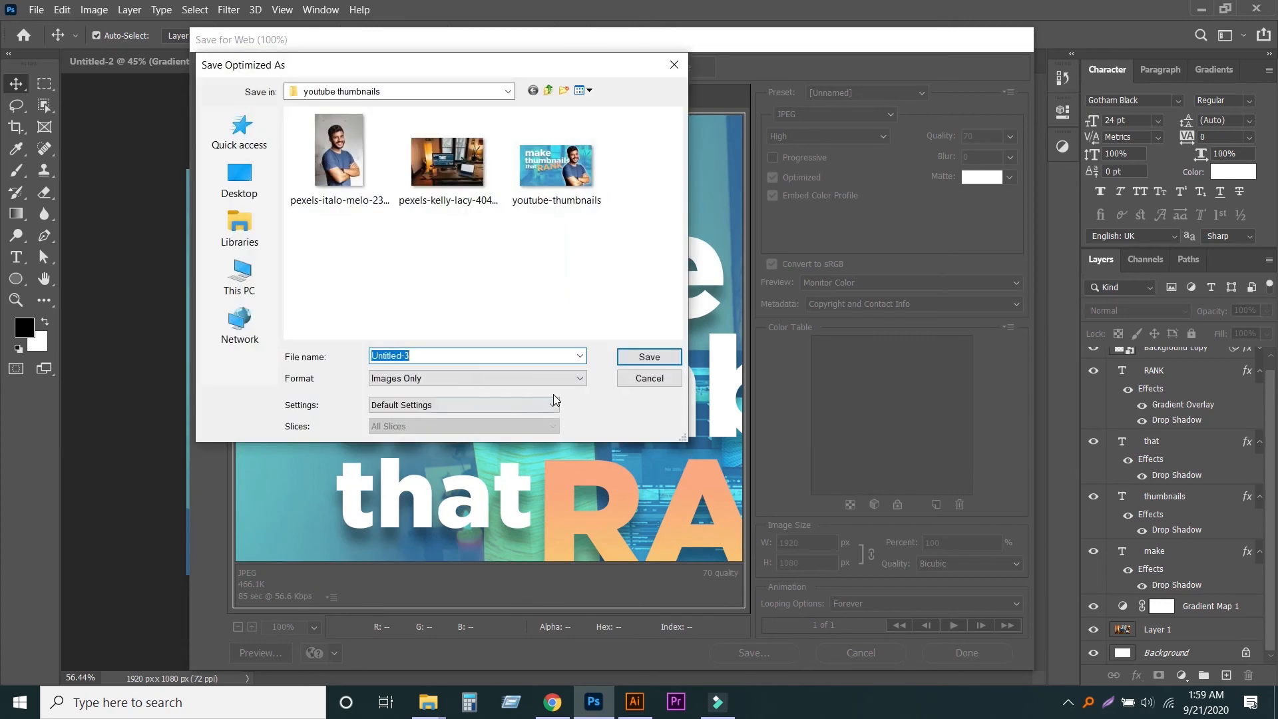
{"action": "type", "text": "youtube thumnail 2"}
{"action": "left_click", "coordinate": [662, 354]}
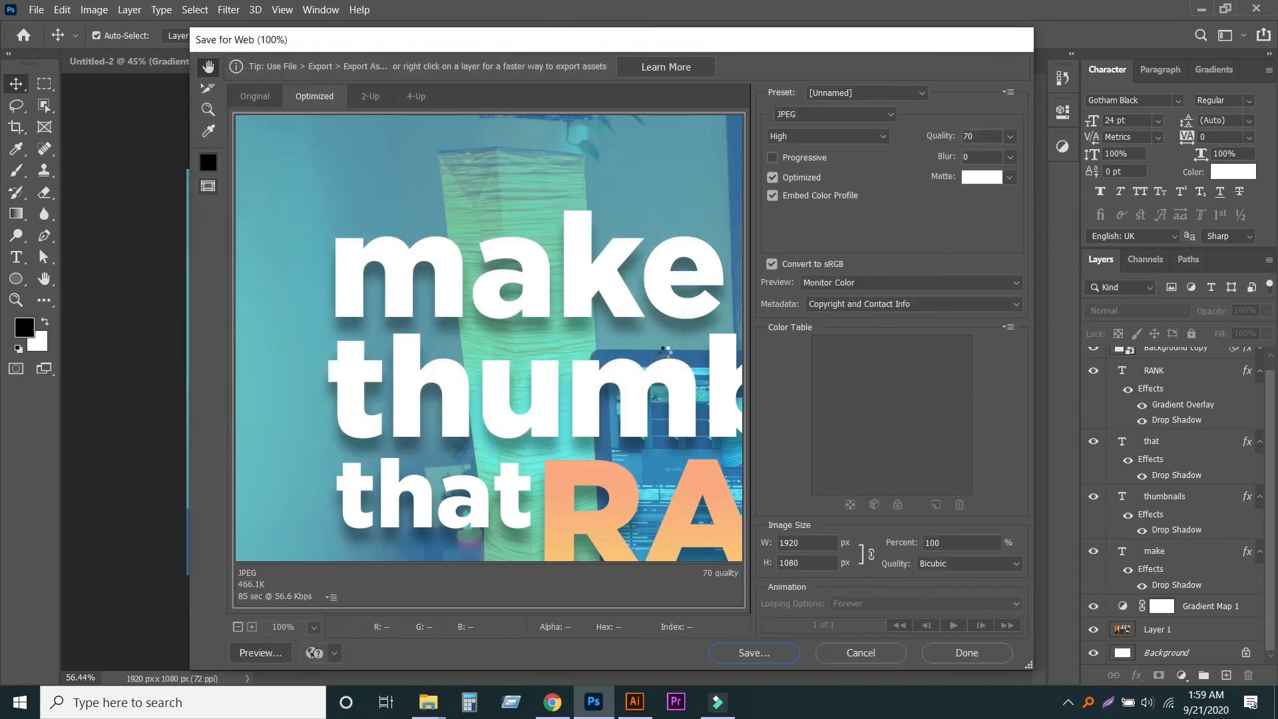